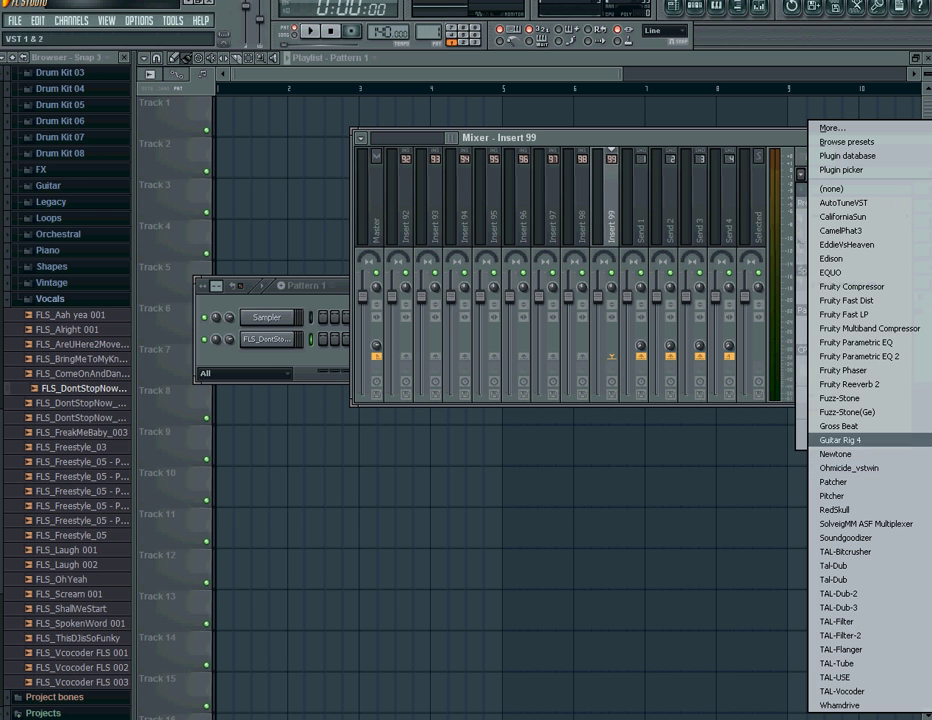
Load Newtone in the first effect slot of mixer Insert 99 with FLS_DontStopNow_02.wav, and close the sample browser
{"action": "left_click", "coordinate": [835, 454]}
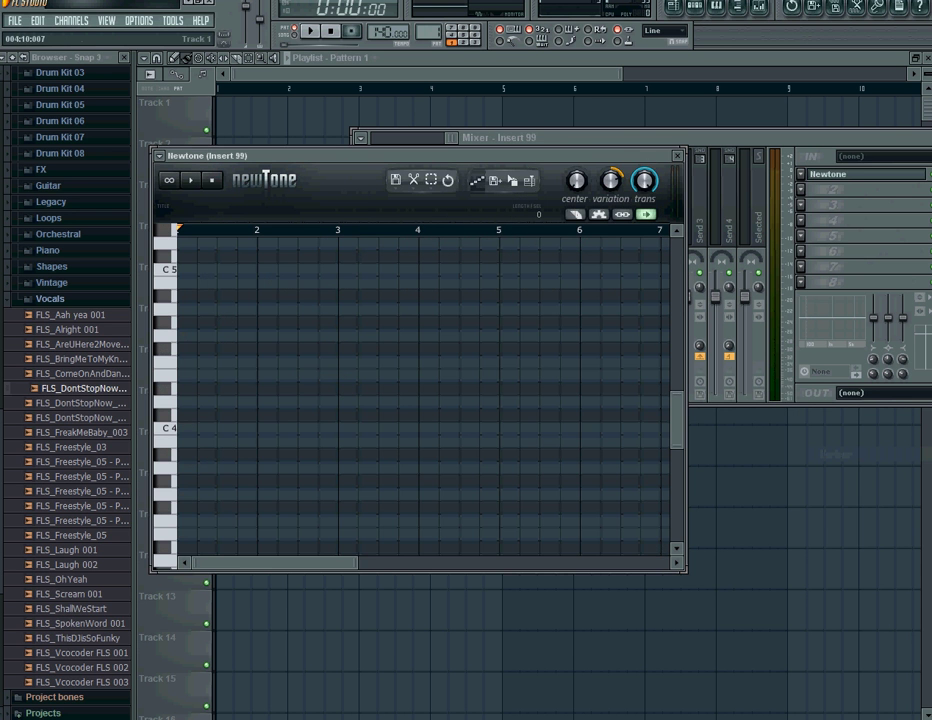
{"action": "left_click_drag", "start_coordinate": [400, 156], "coordinate": [594, 111]}
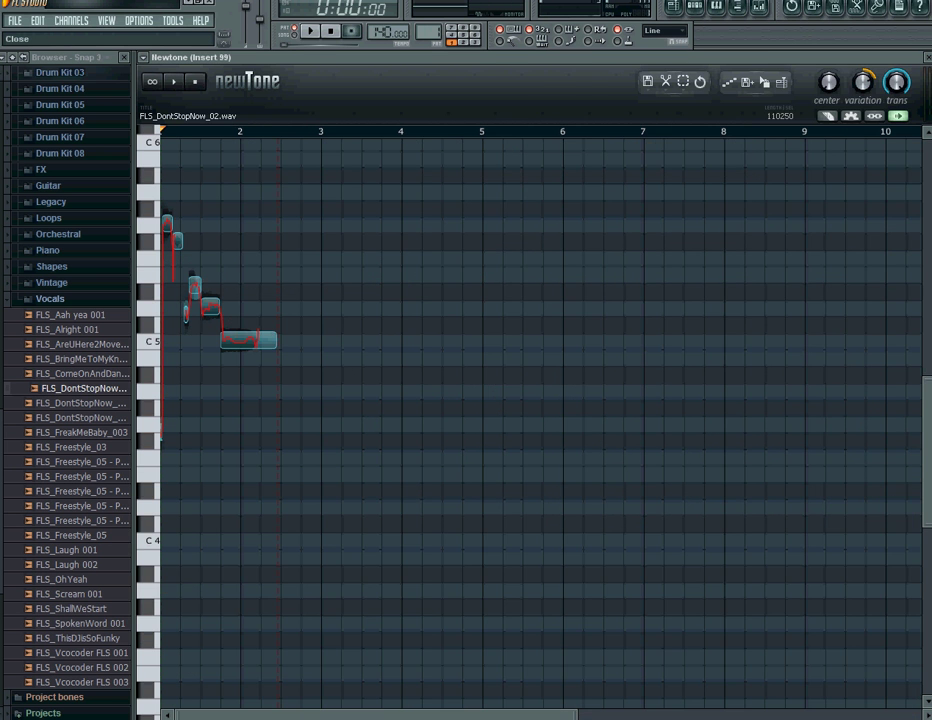
{"action": "left_click", "coordinate": [124, 57]}
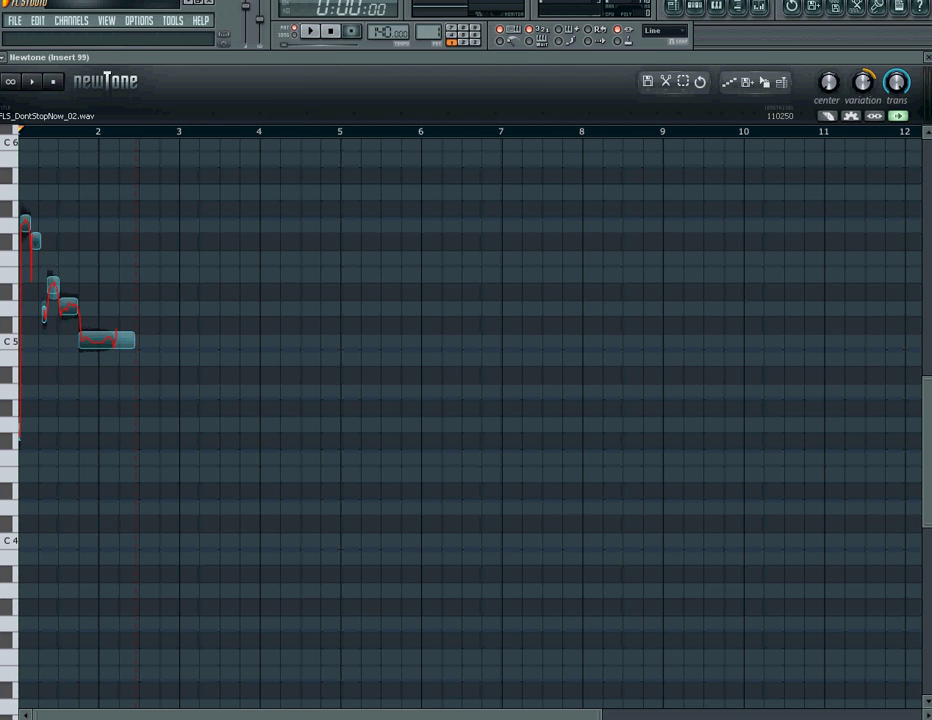
Play the vocal in Newtone and move the boundary between its last two notes slightly earlier
{"action": "left_click_drag", "start_coordinate": [600, 715], "coordinate": [117, 715]}
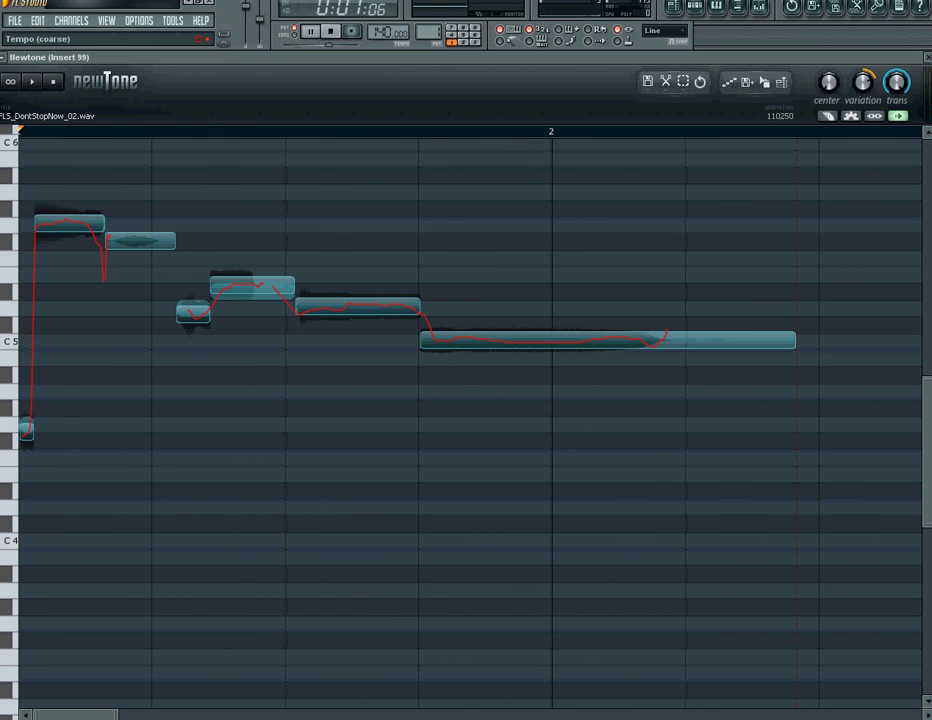
{"action": "left_click", "coordinate": [31, 81]}
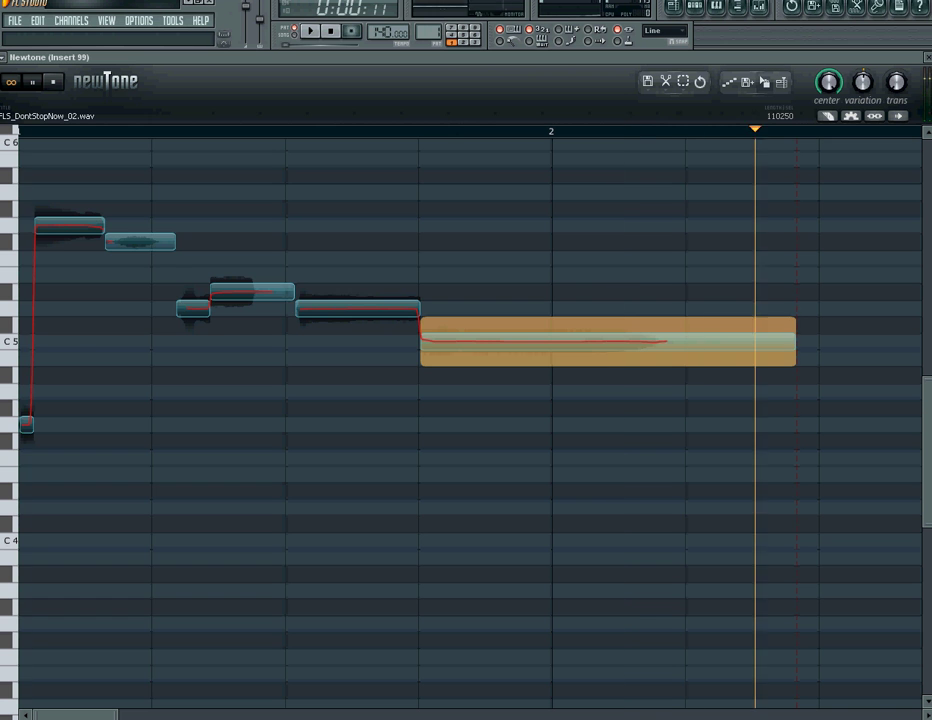
{"action": "left_click_drag", "start_coordinate": [420, 309], "coordinate": [352, 309]}
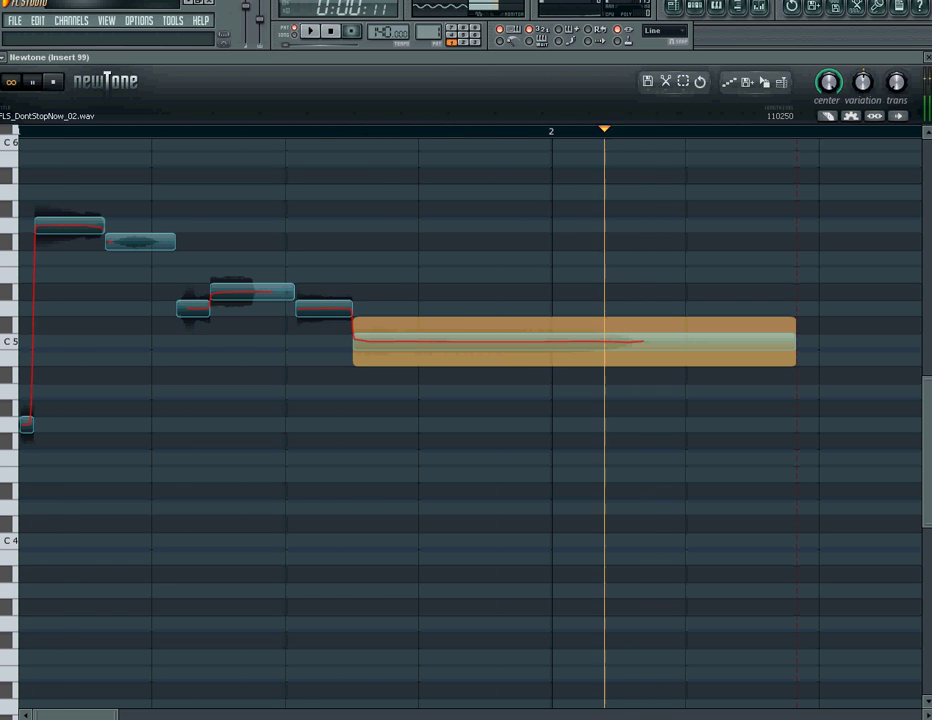
{"action": "left_click_drag", "start_coordinate": [352, 309], "coordinate": [410, 309]}
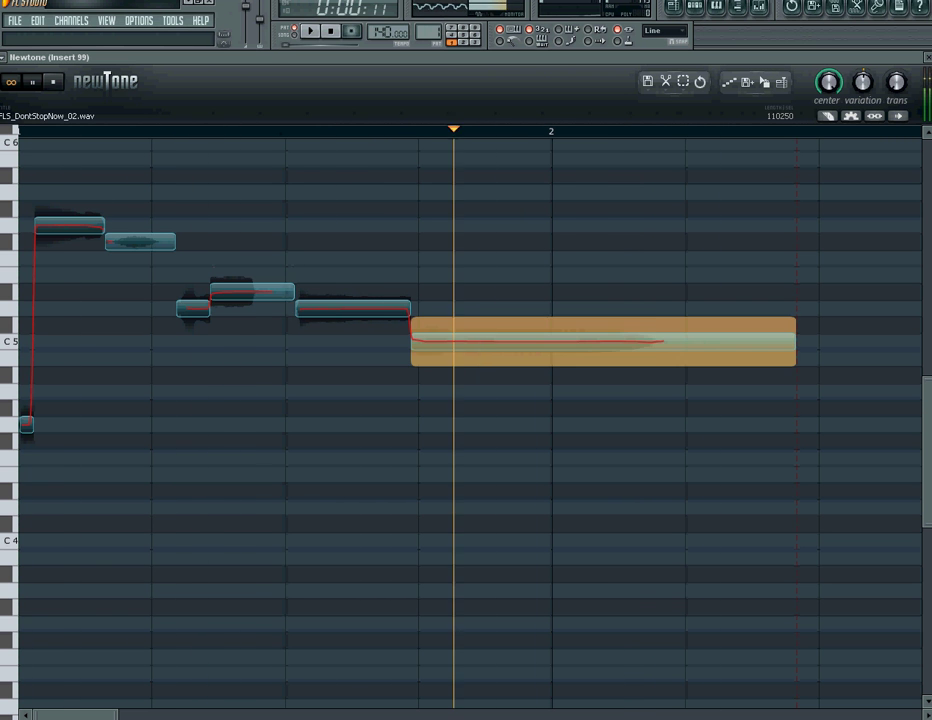
Adjust the formant shift of the middle vocal notes in advanced edit mode, setting the note after the short one to about 2.59 st
{"action": "double_click", "coordinate": [540, 341]}
{"action": "left_click_drag", "start_coordinate": [410, 418], "coordinate": [410, 380]}
{"action": "double_click", "coordinate": [242, 334]}
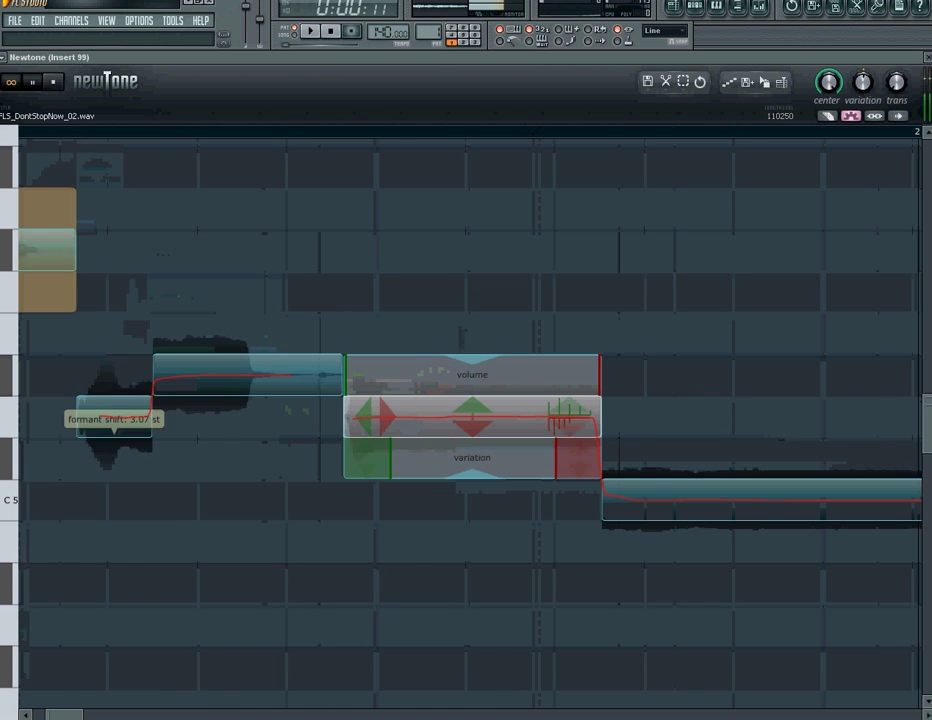
{"action": "left_click_drag", "start_coordinate": [569, 417], "coordinate": [569, 435]}
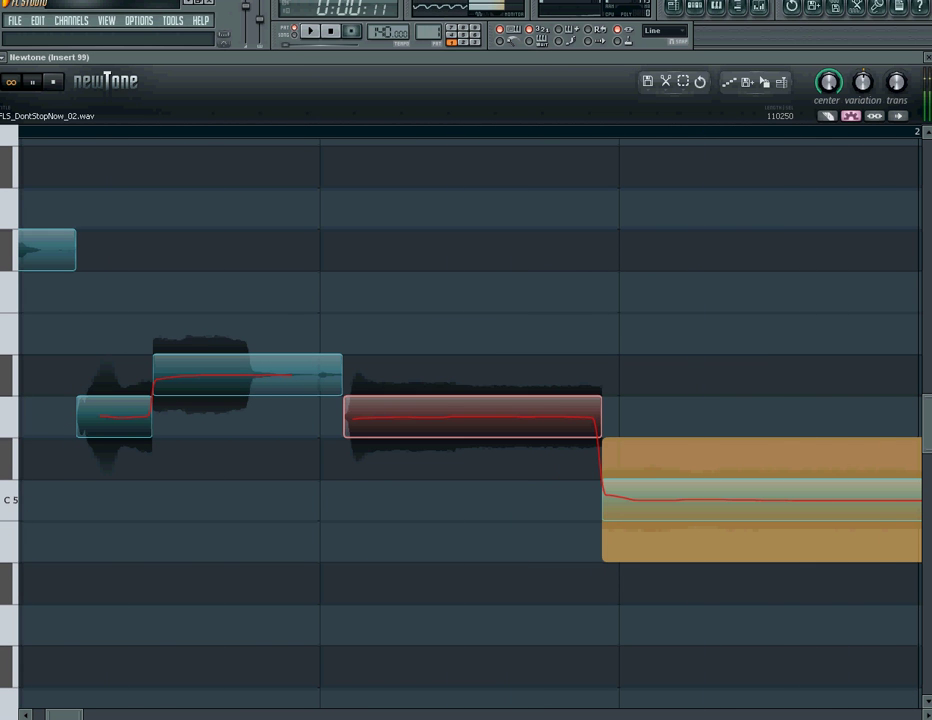
{"action": "double_click", "coordinate": [242, 376]}
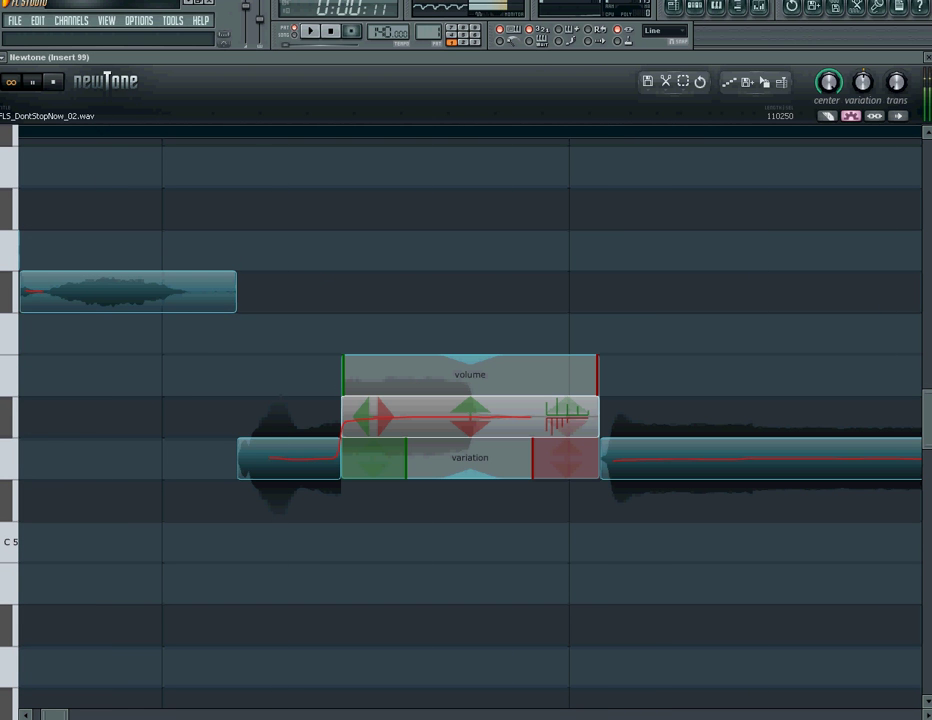
{"action": "left_click_drag", "start_coordinate": [567, 417], "coordinate": [567, 391]}
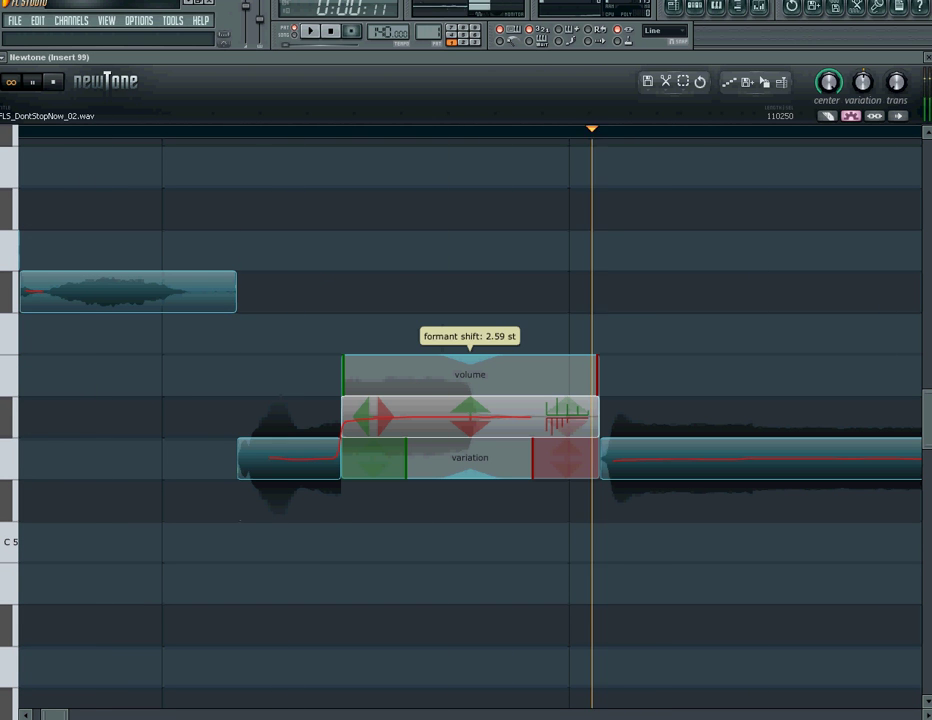
Lower the short middle note's formant shift to about -2.12 st and adjust the formants of the two notes before it
{"action": "left_click_drag", "start_coordinate": [327, 457], "coordinate": [327, 463]}
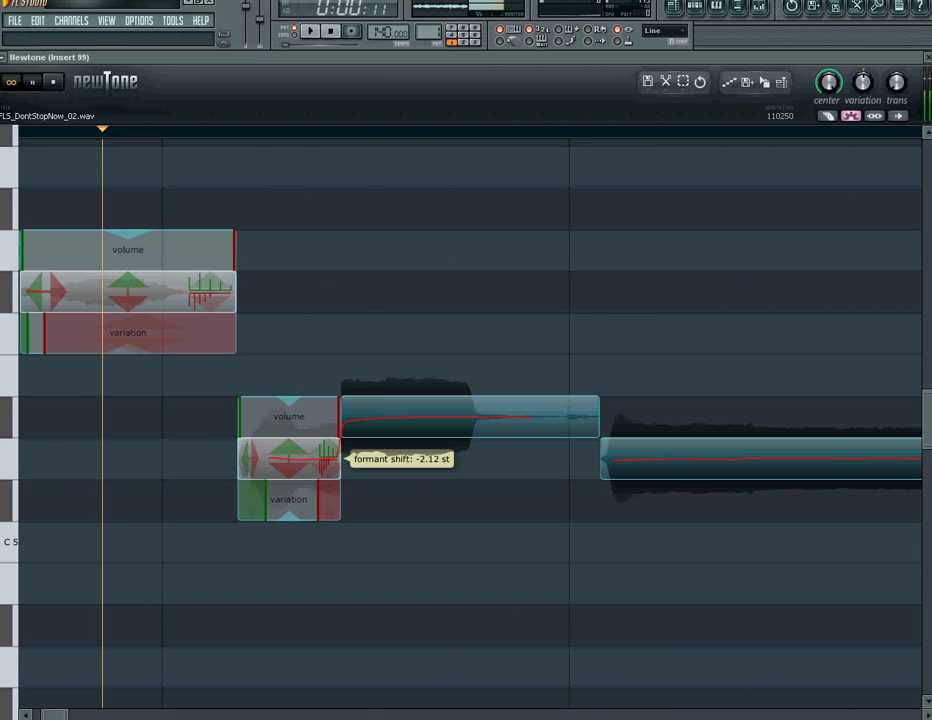
{"action": "left_click_drag", "start_coordinate": [210, 291], "coordinate": [210, 313]}
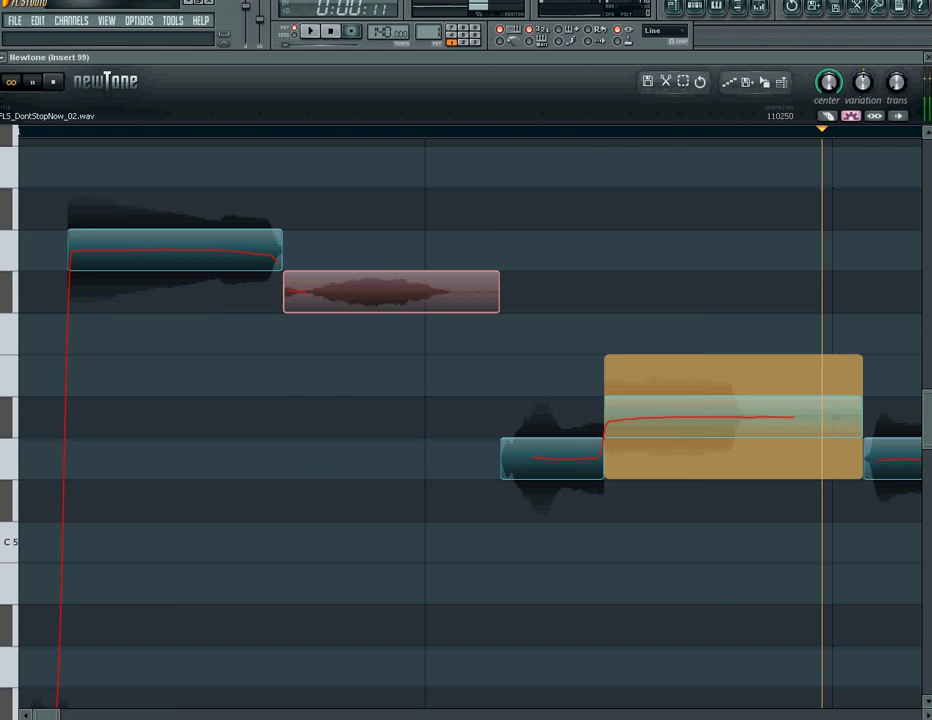
{"action": "left_click_drag", "start_coordinate": [257, 250], "coordinate": [257, 232]}
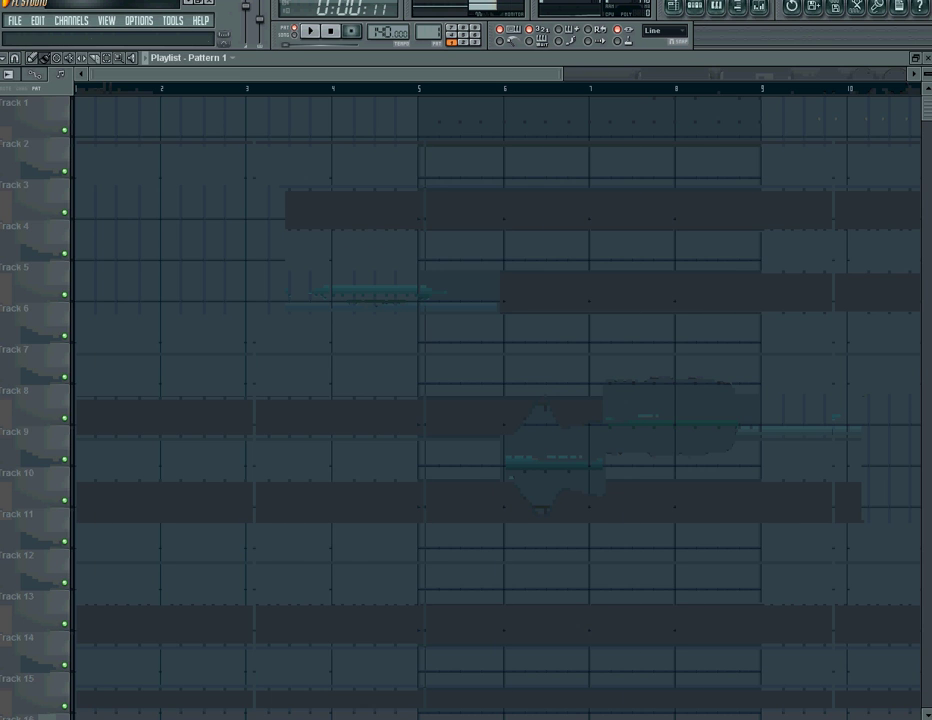
Save the edited vocal from Newtone as FLS_DontStopNow_3 and place it at the start of playlist Track 1
{"action": "key", "text": "F9"}
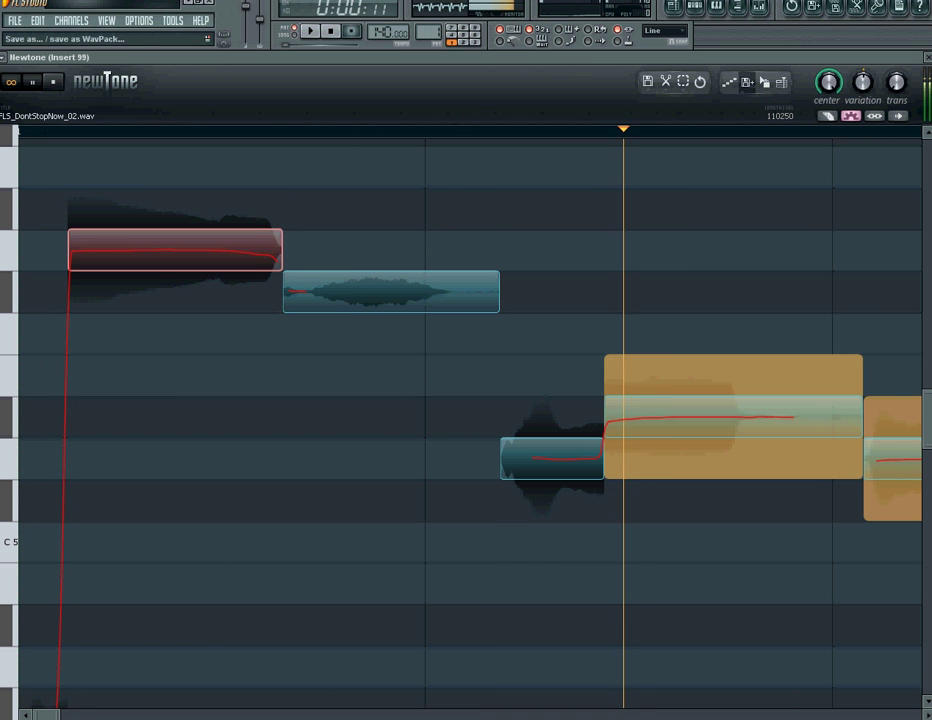
{"action": "left_click", "coordinate": [747, 82]}
{"action": "key", "text": "Return"}
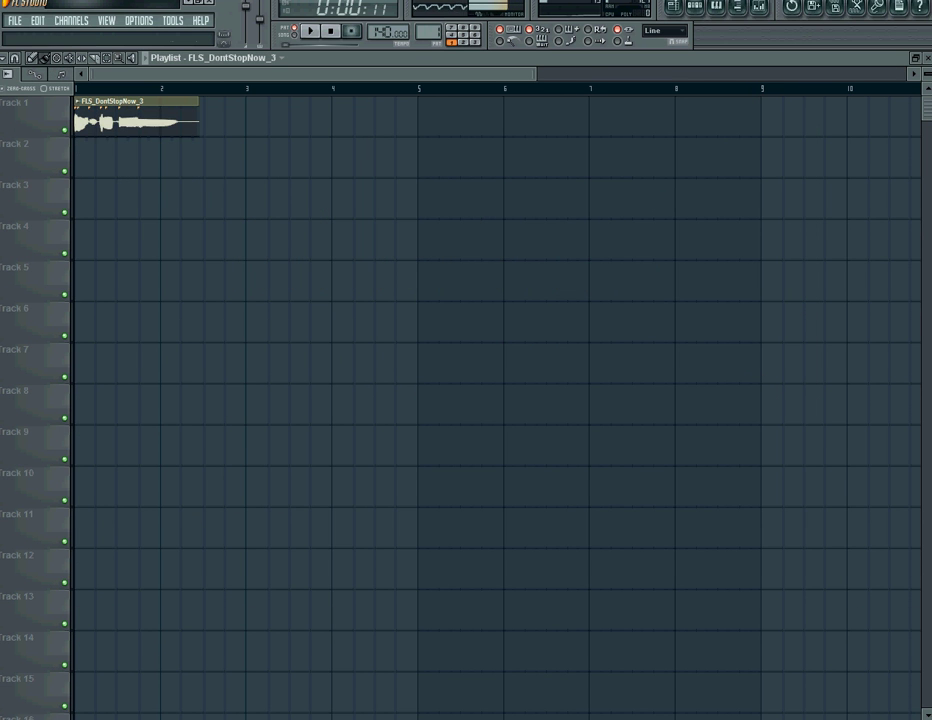
Add a Slicex channel to the step sequencer
{"action": "key", "text": "F8"}
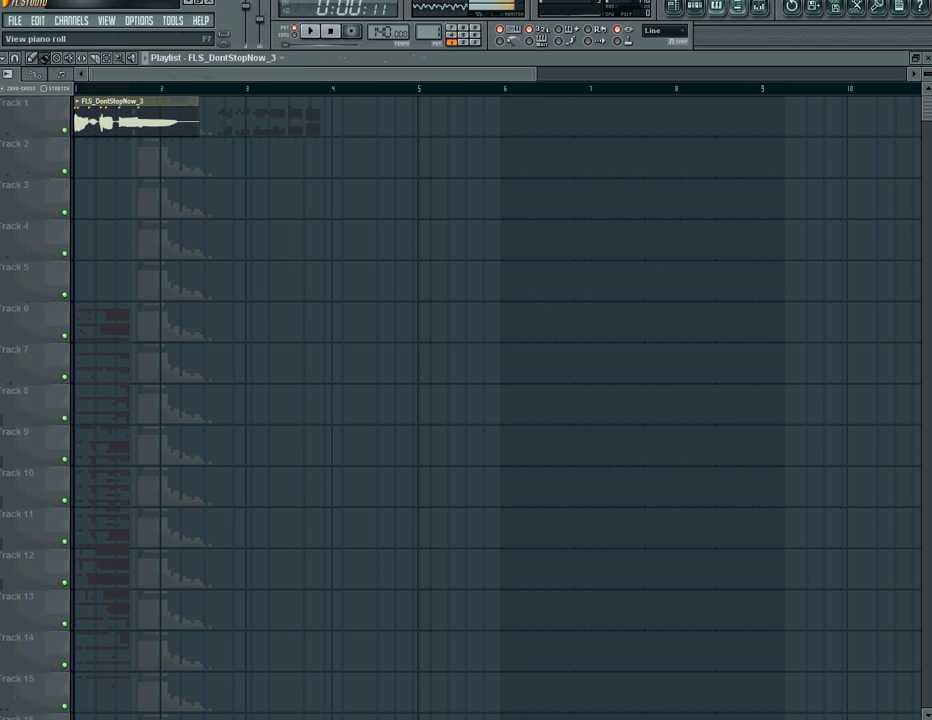
{"action": "key", "text": "F6"}
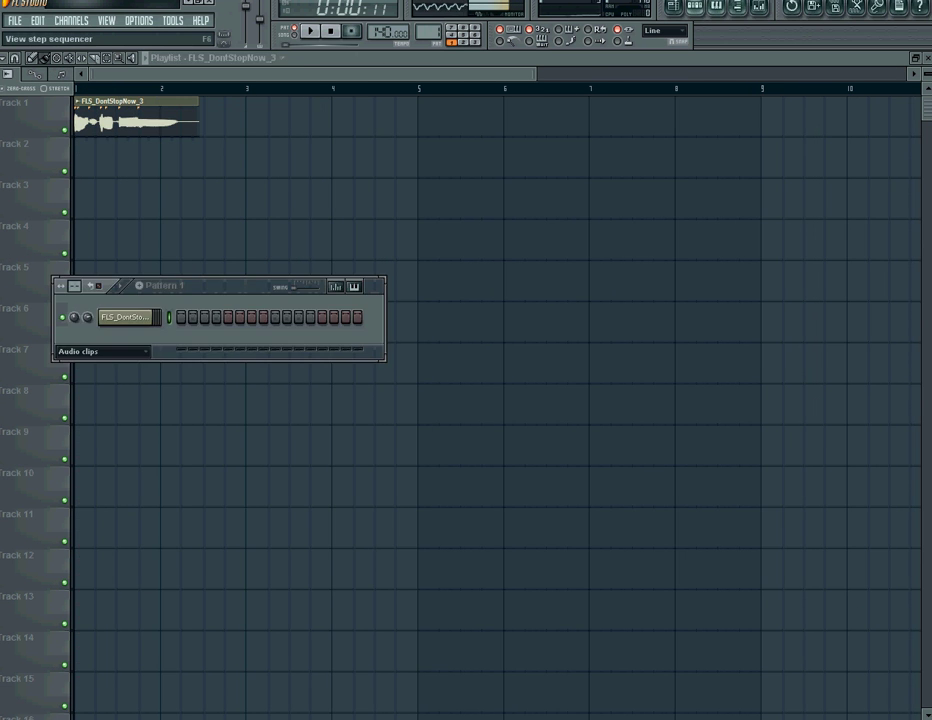
{"action": "left_click", "coordinate": [71, 20]}
{"action": "mouse_move", "coordinate": [78, 35]}
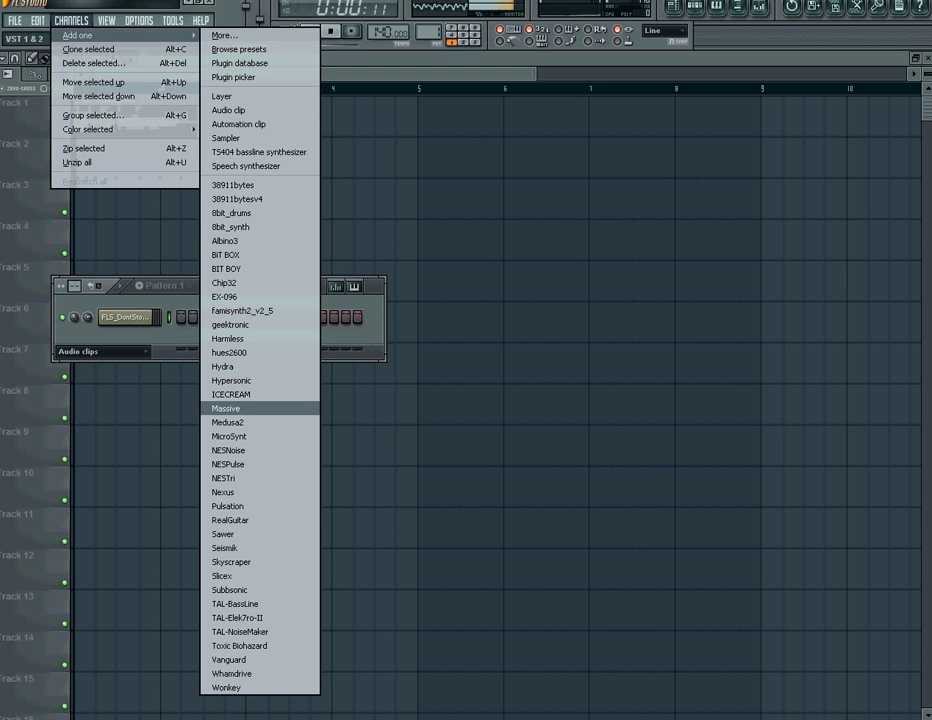
{"action": "left_click", "coordinate": [235, 576]}
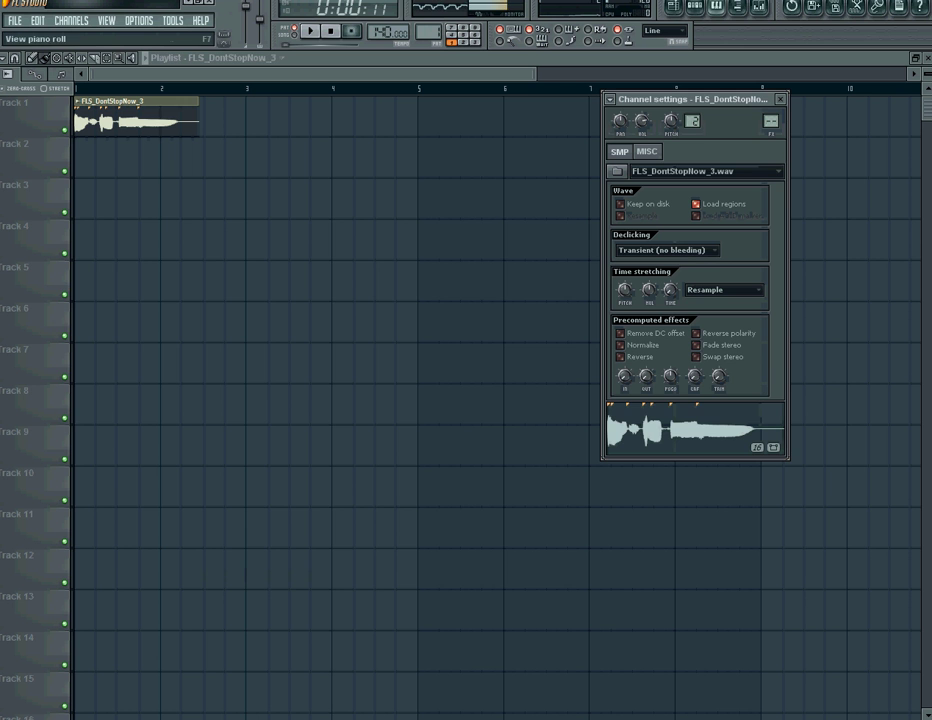
Load the FLS_DontStopNow_3 sample into the Slicex channel, moving the channel settings window out of the way
{"action": "key", "text": "F6"}
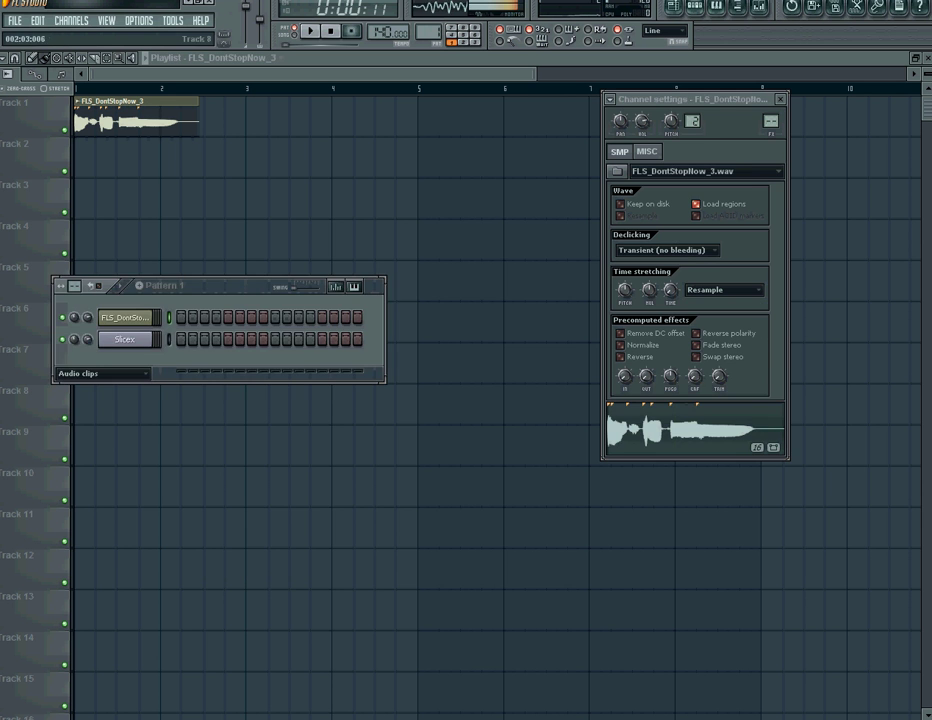
{"action": "left_click", "coordinate": [125, 340]}
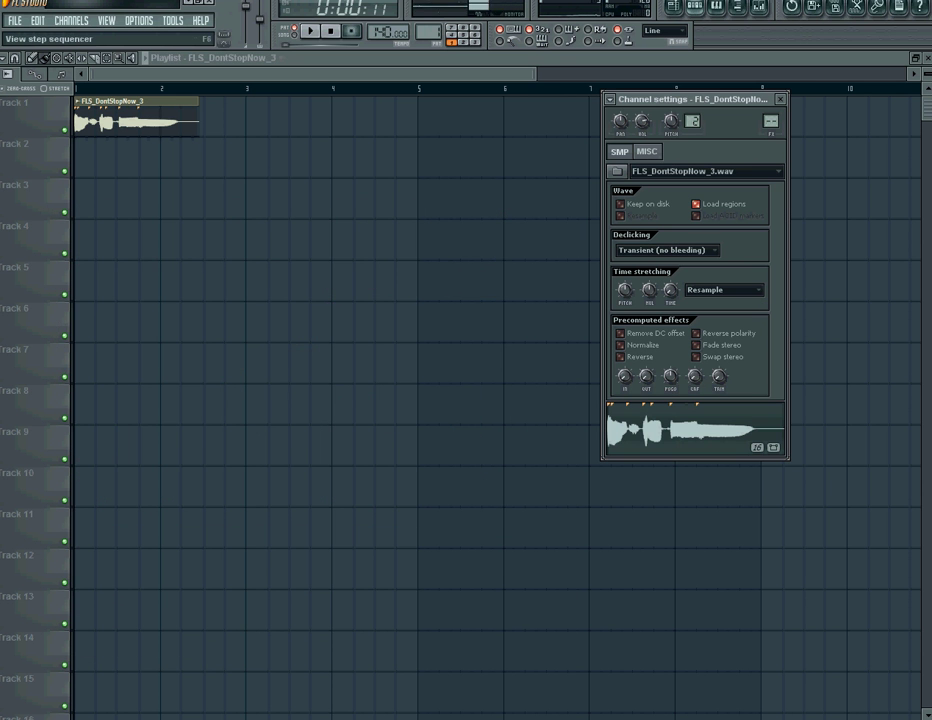
{"action": "key", "text": "F6"}
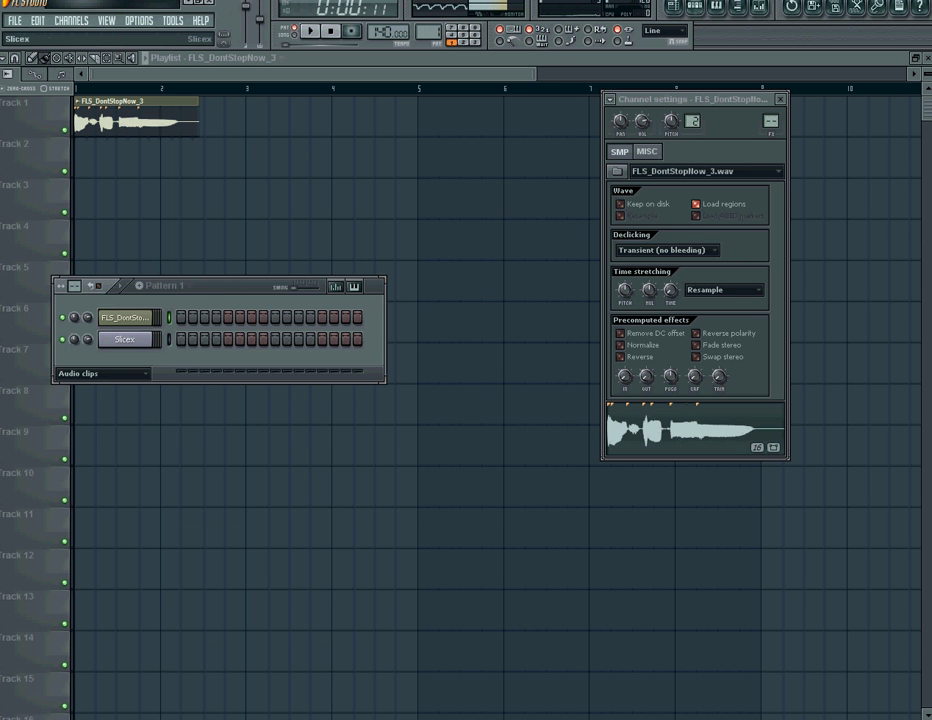
{"action": "left_click", "coordinate": [125, 339]}
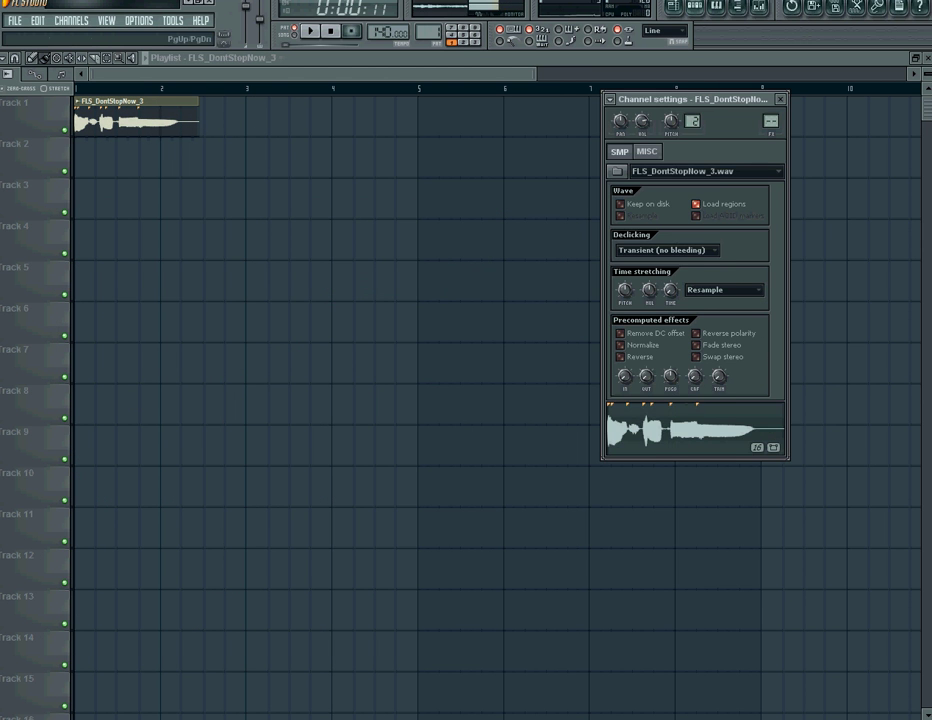
{"action": "left_click_drag", "start_coordinate": [692, 99], "coordinate": [780, 99]}
{"action": "key", "text": "F6"}
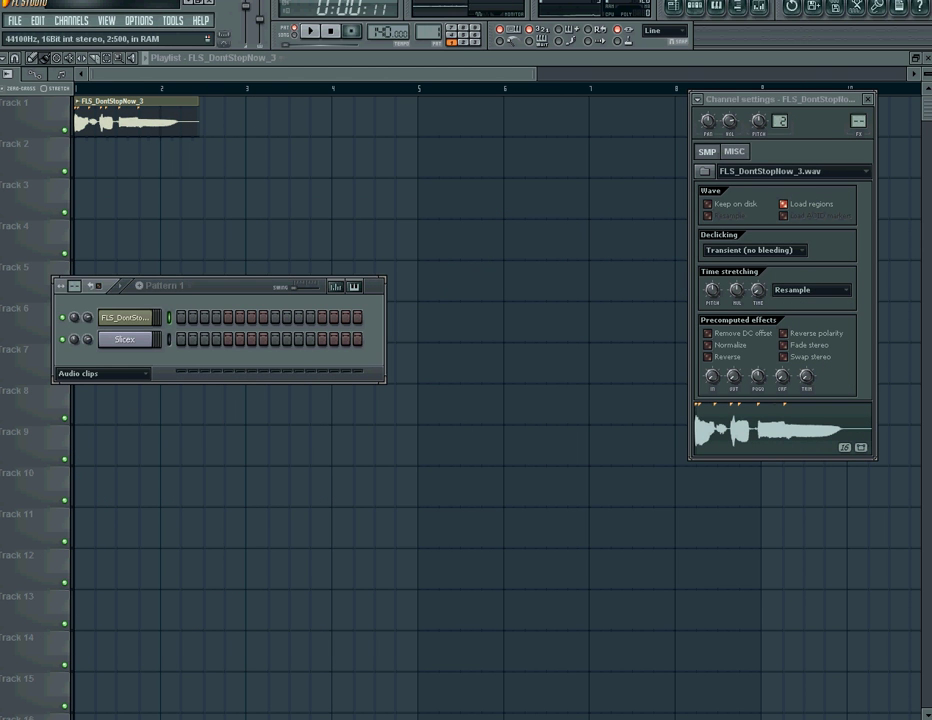
{"action": "left_click_drag", "start_coordinate": [136, 362], "coordinate": [125, 340]}
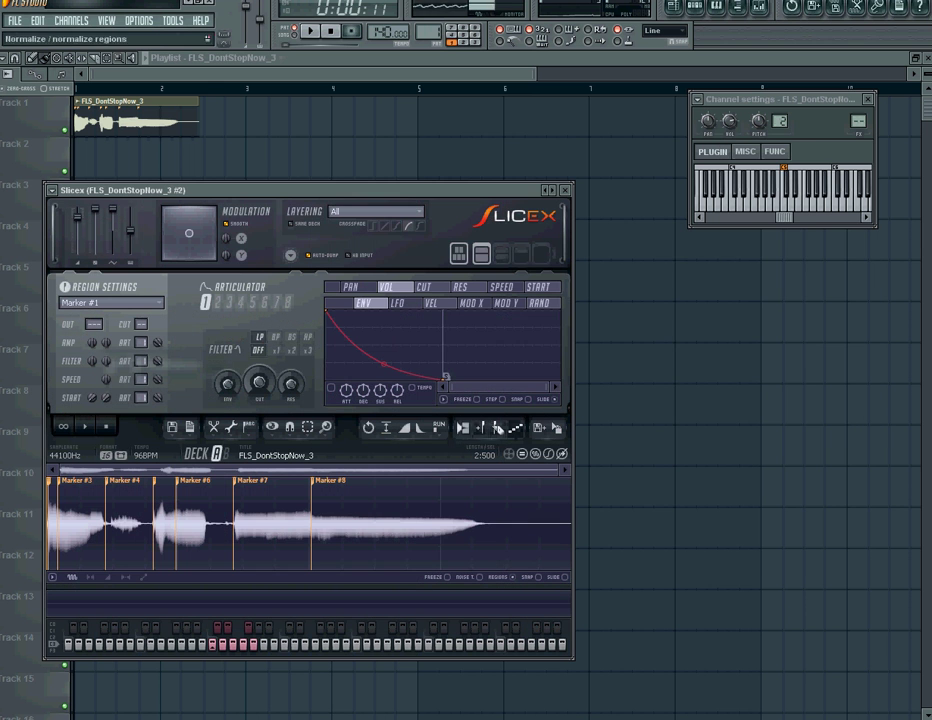
Check the Newtone effect on mixer Insert 99, and close the mixer
{"action": "key", "text": "F9"}
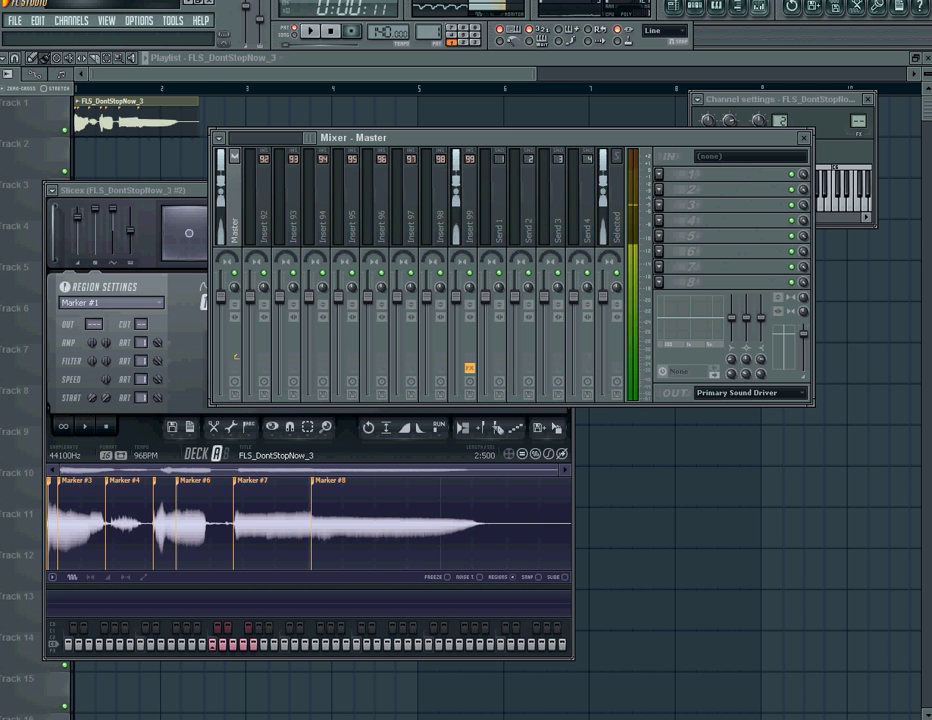
{"action": "left_click", "coordinate": [469, 216]}
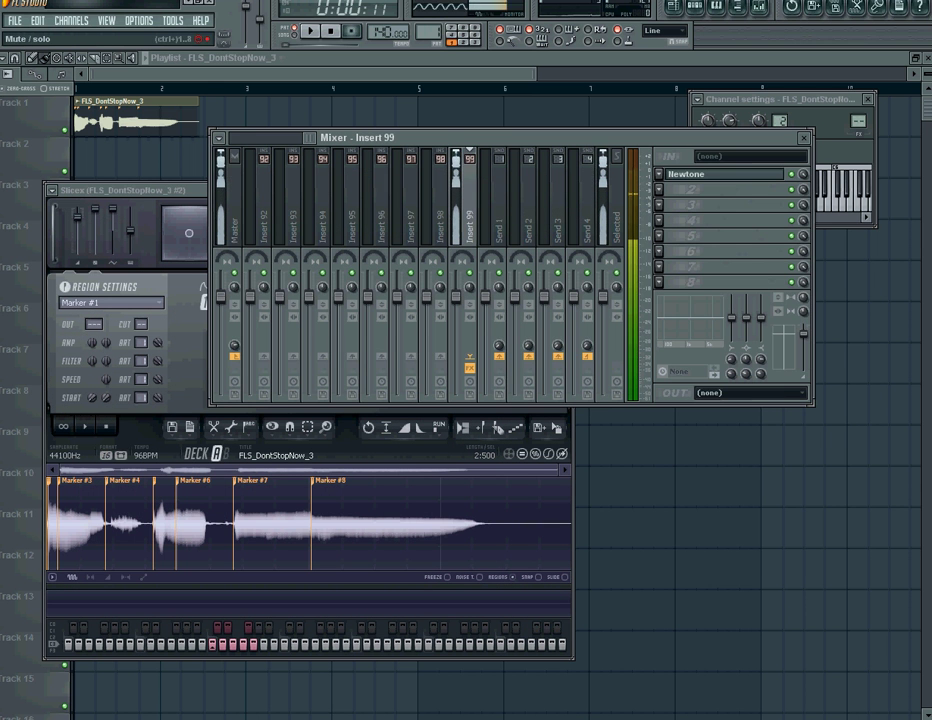
{"action": "key", "text": "F9"}
{"action": "key", "text": "Escape"}
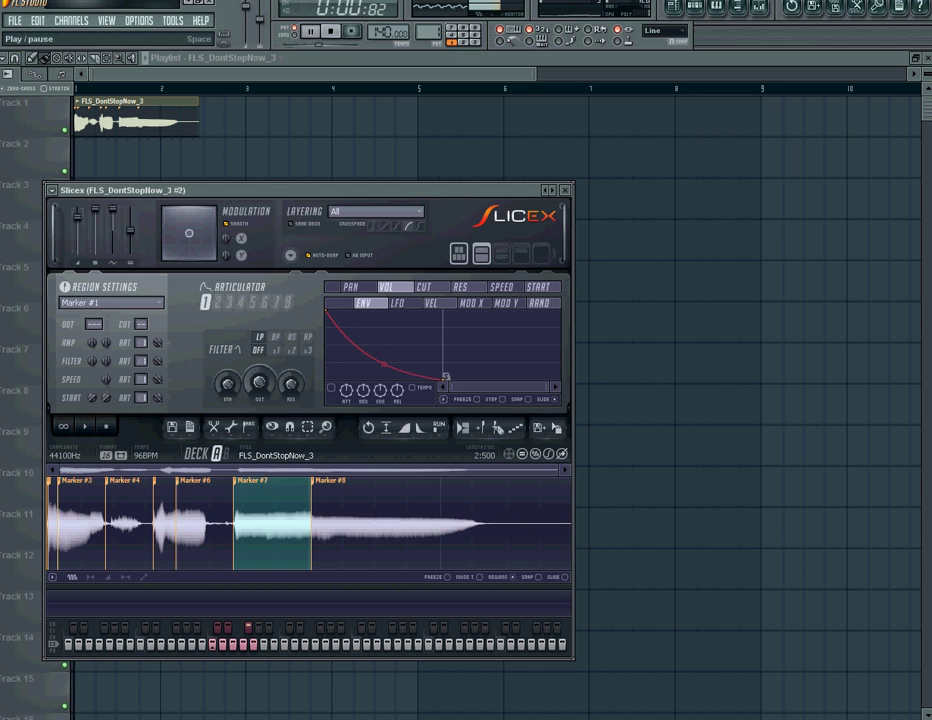
Stop the playback and open the piano roll of the Slicex channel from the step sequencer
{"action": "key", "text": "space"}
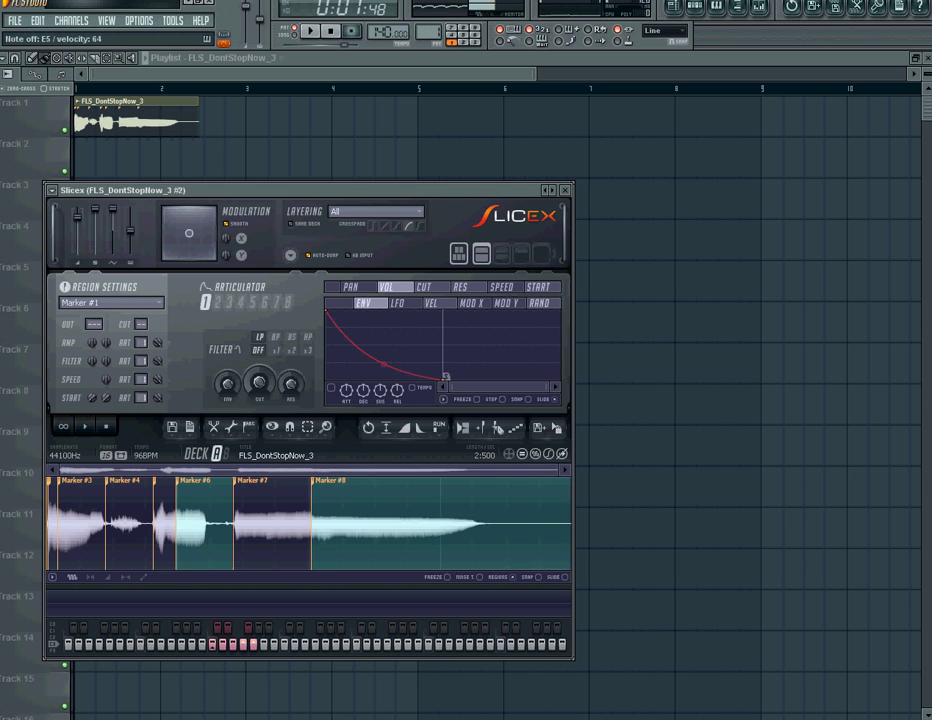
{"action": "left_click", "coordinate": [696, 6]}
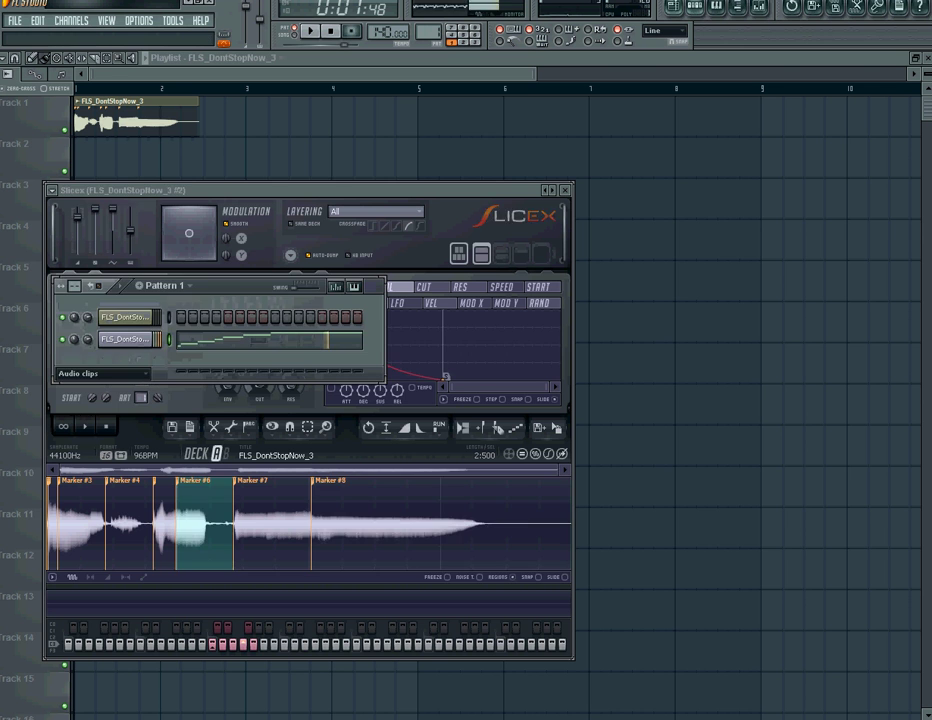
{"action": "left_click", "coordinate": [212, 340]}
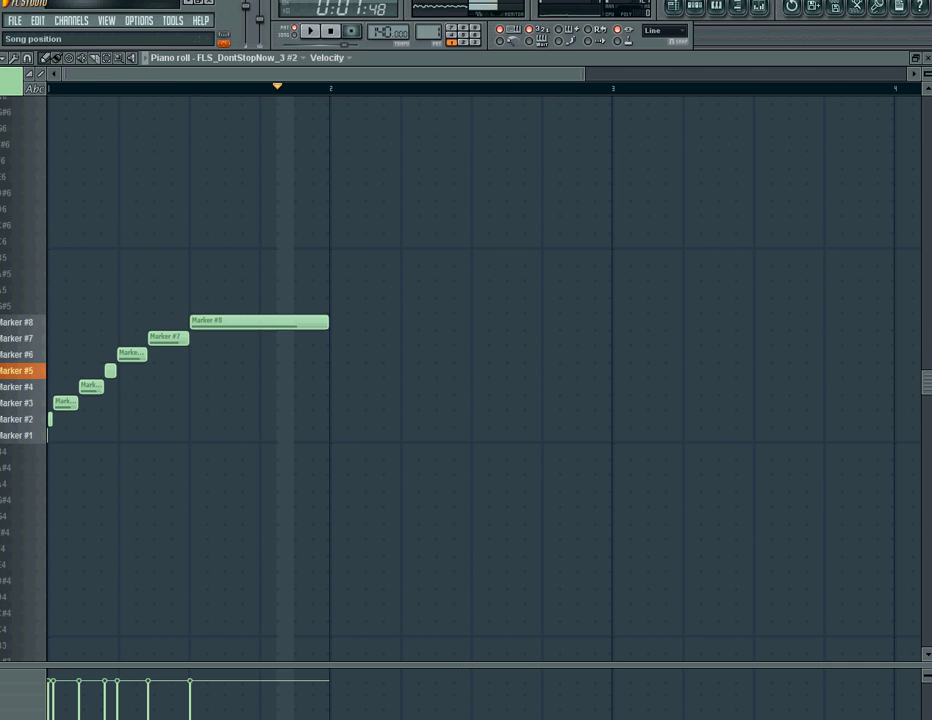
Start playback and place three two-step Marker #3 slices followed by two one-step Marker #5 slices in bar 1
{"action": "left_click", "coordinate": [311, 32]}
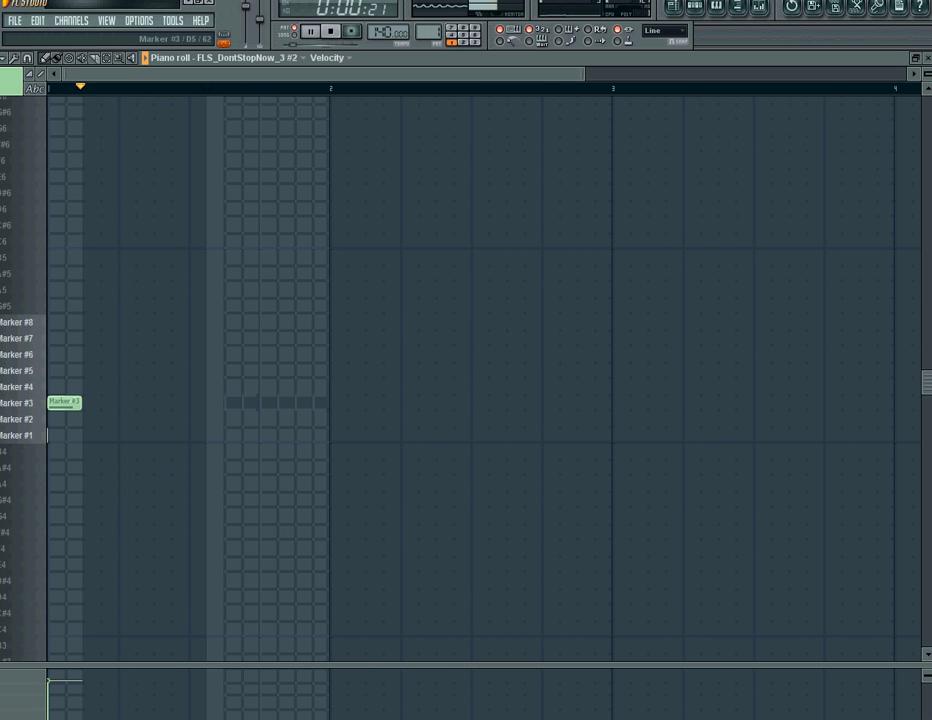
{"action": "left_click", "coordinate": [143, 403]}
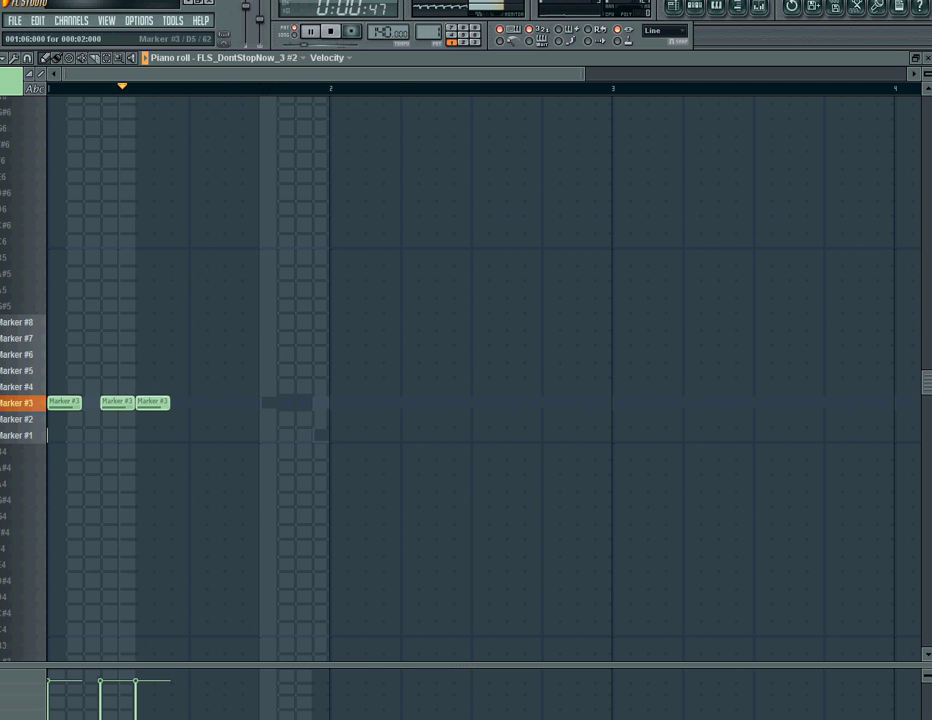
{"action": "left_click_drag", "start_coordinate": [145, 403], "coordinate": [163, 403]}
{"action": "left_click", "coordinate": [196, 370]}
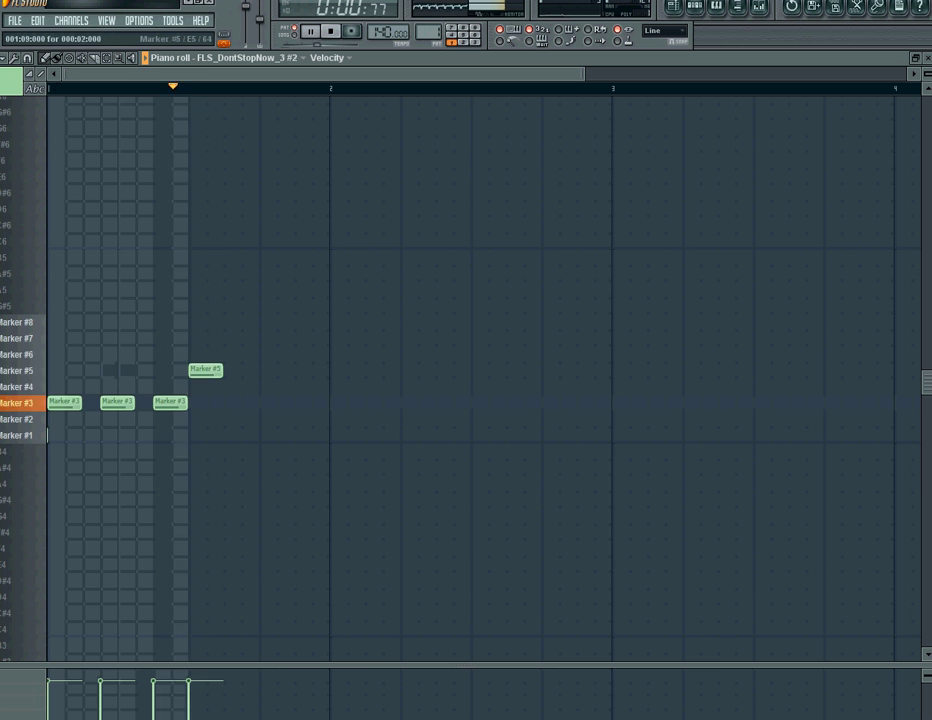
{"action": "left_click", "coordinate": [231, 370]}
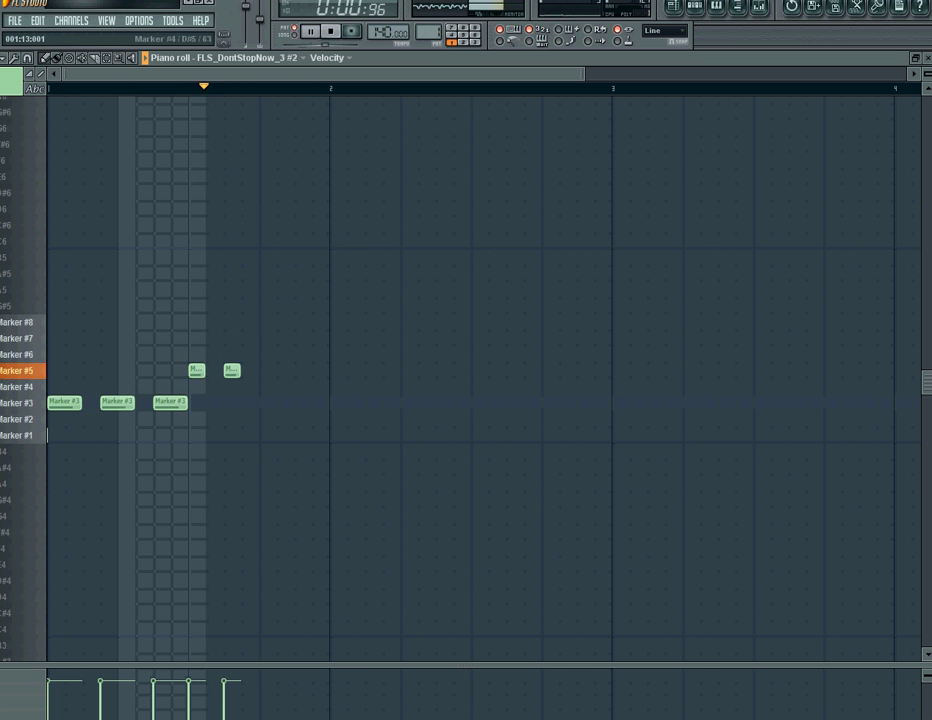
Complete the end of bar 1 with one-step Marker #6, Marker #3 and Marker #8 slices
{"action": "left_click", "coordinate": [267, 387]}
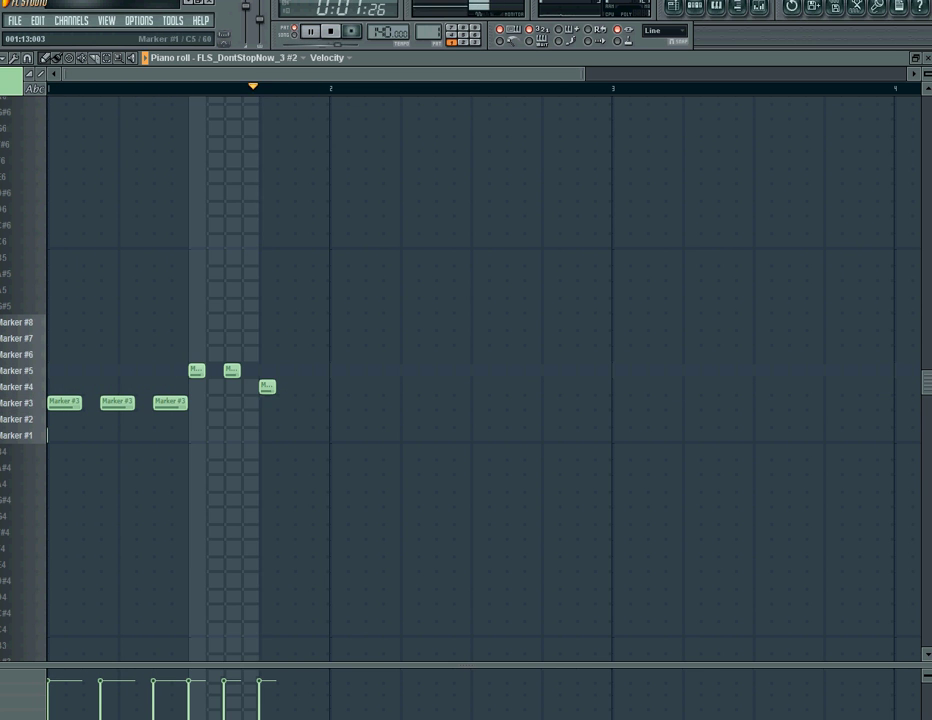
{"action": "mouse_move", "coordinate": [267, 387]}
{"action": "left_mouse_down"}
{"action": "mouse_move", "coordinate": [267, 354]}
{"action": "mouse_move", "coordinate": [285, 402]}
{"action": "left_mouse_up"}
{"action": "left_click", "coordinate": [285, 387]}
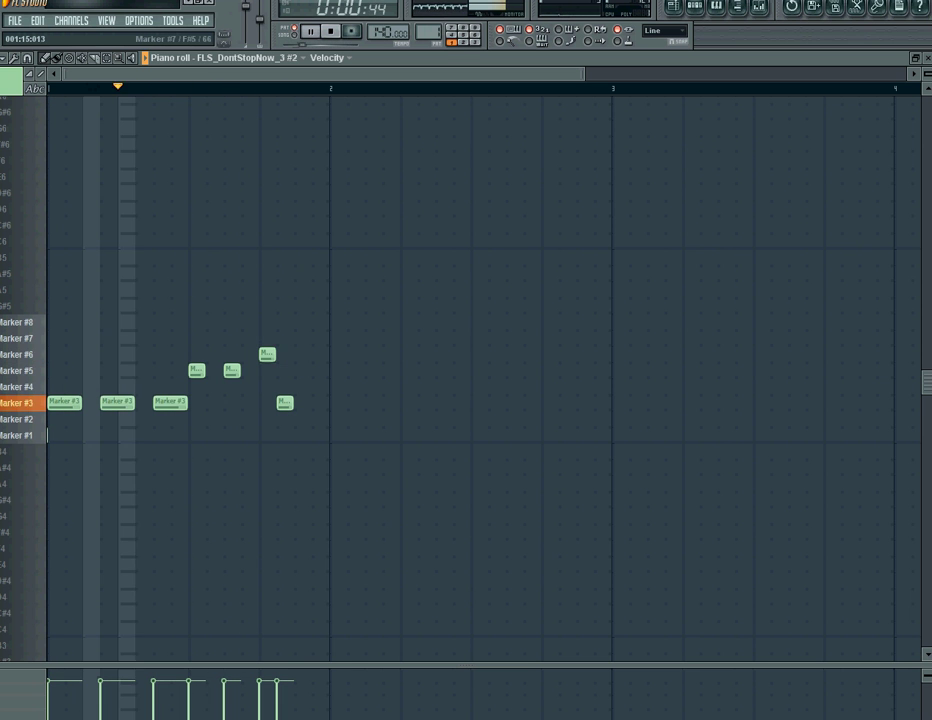
{"action": "left_click_drag", "start_coordinate": [301, 354], "coordinate": [301, 322]}
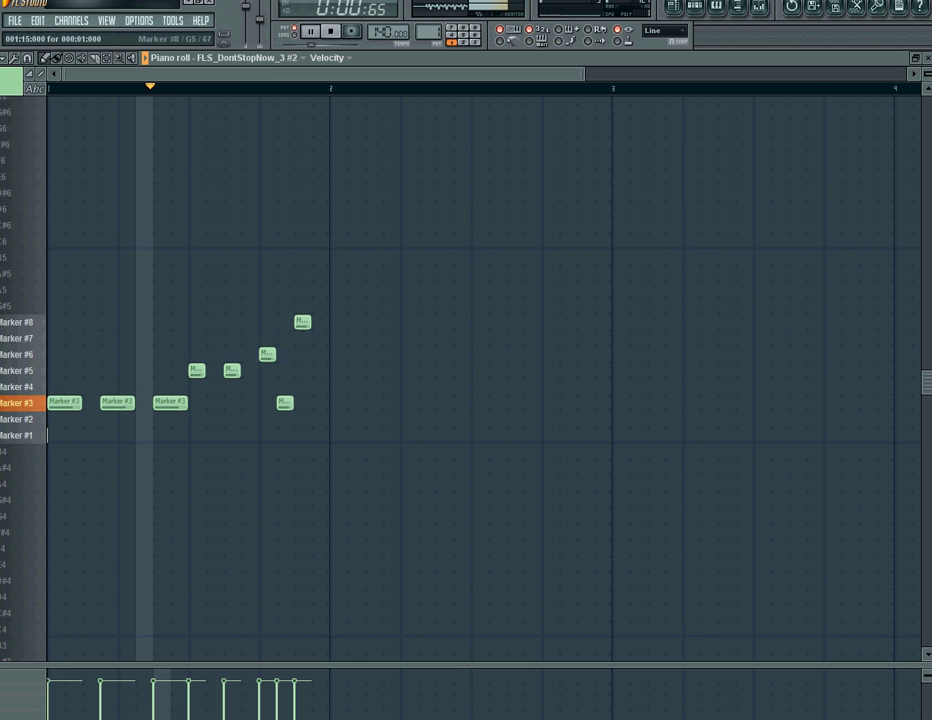
Fill bar 2 with two-step slices in the order Marker #6, #5, #3, #2, #8, #7, #6, leaving a gap before Marker #2
{"action": "left_click", "coordinate": [333, 354]}
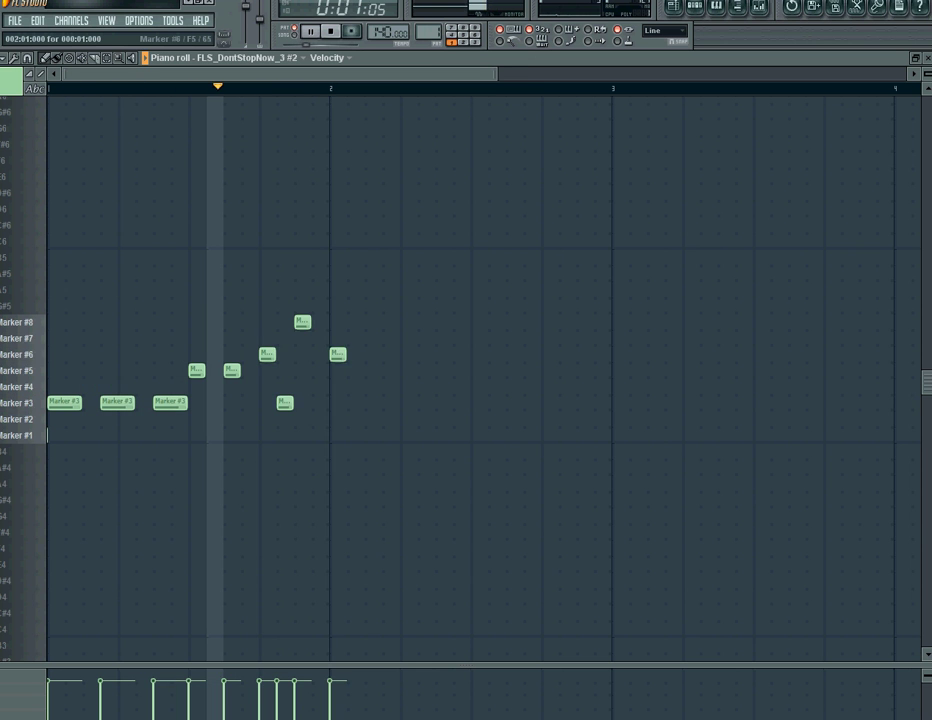
{"action": "mouse_move", "coordinate": [345, 354]}
{"action": "left_mouse_down"}
{"action": "mouse_move", "coordinate": [362, 354]}
{"action": "mouse_move", "coordinate": [376, 371]}
{"action": "left_mouse_up"}
{"action": "left_click", "coordinate": [375, 387]}
{"action": "left_click", "coordinate": [409, 403]}
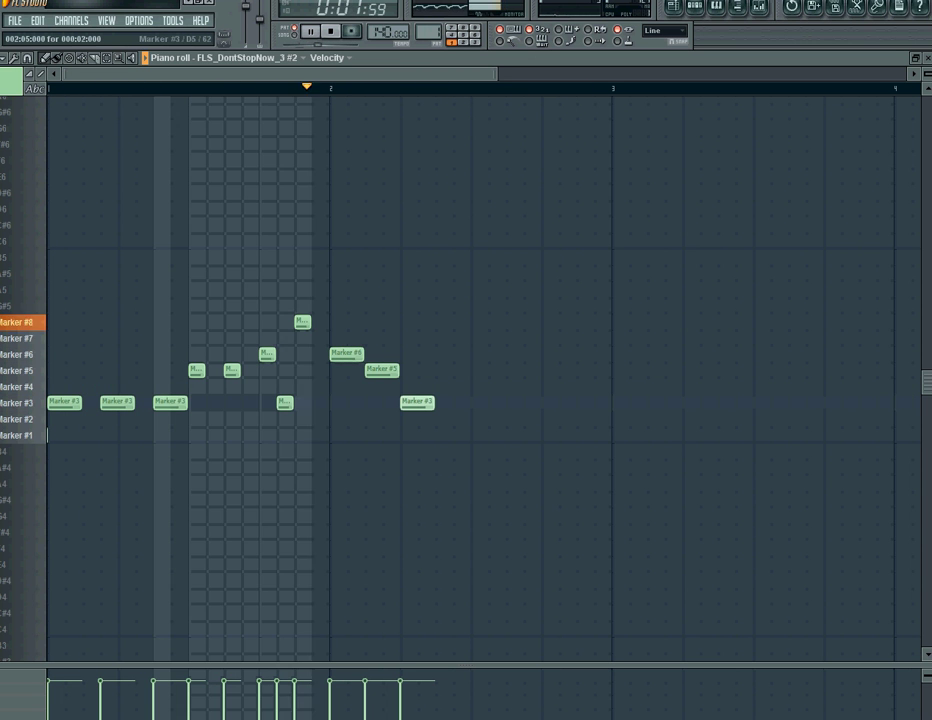
{"action": "left_click", "coordinate": [444, 418]}
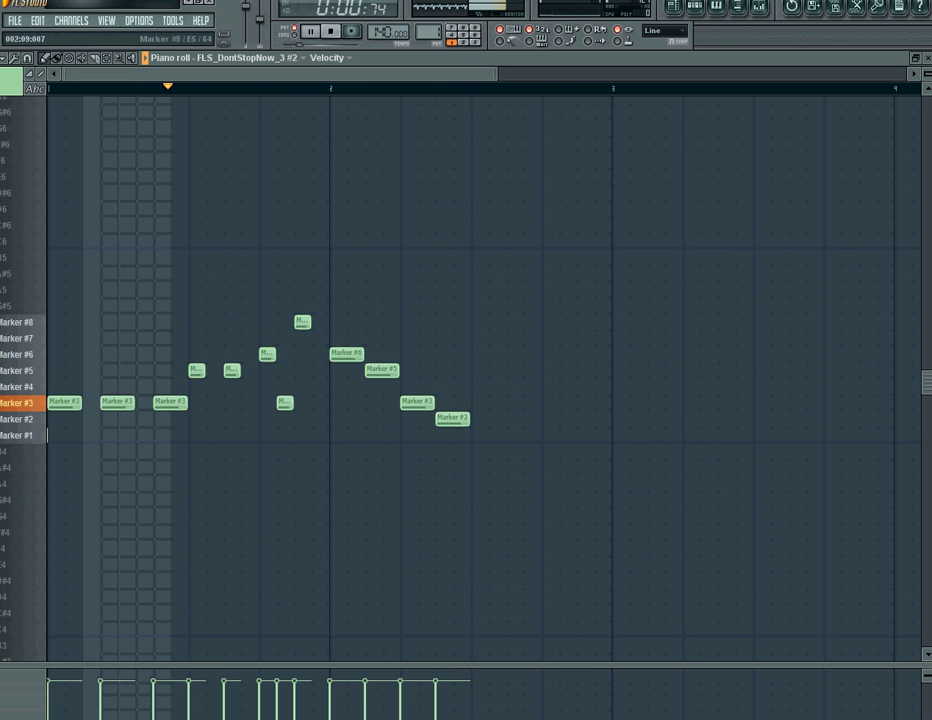
{"action": "left_click_drag", "start_coordinate": [452, 419], "coordinate": [488, 419]}
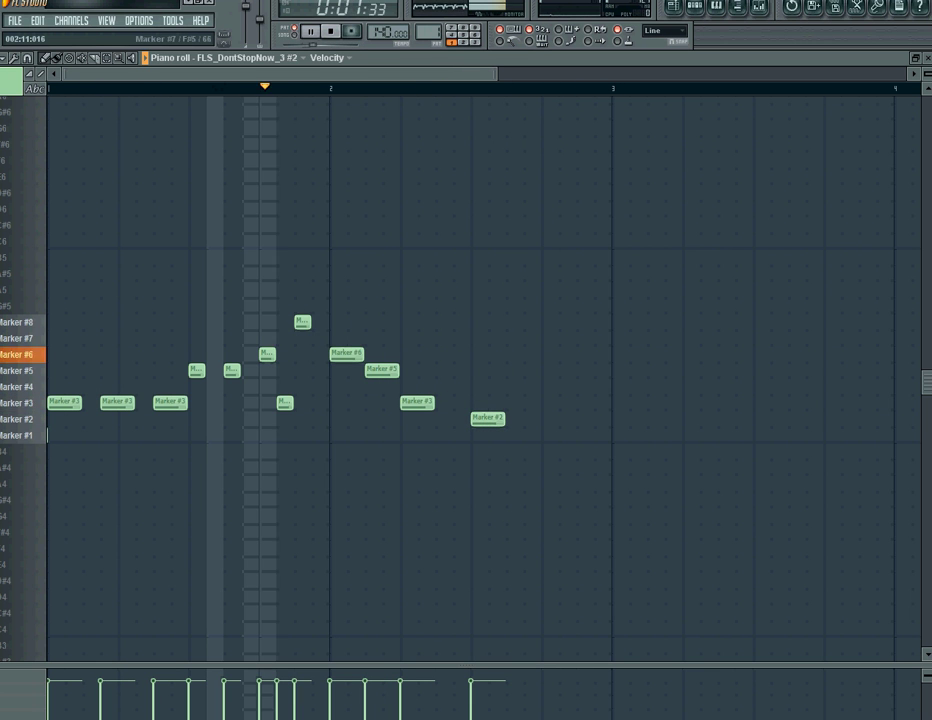
{"action": "mouse_move", "coordinate": [531, 338]}
{"action": "left_mouse_down"}
{"action": "mouse_move", "coordinate": [512, 338]}
{"action": "mouse_move", "coordinate": [512, 321]}
{"action": "left_mouse_up"}
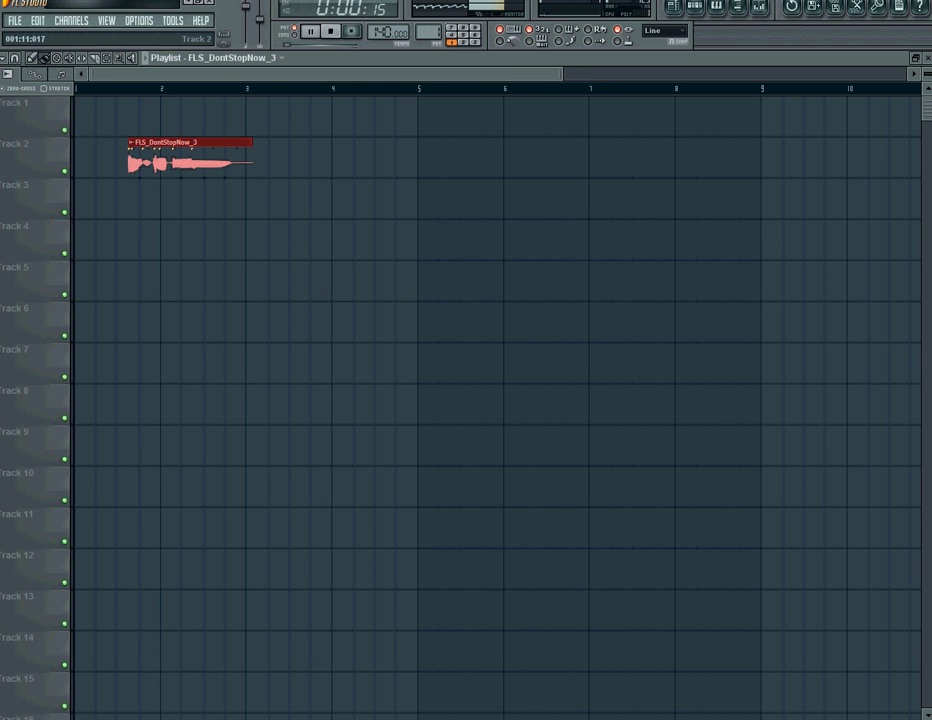
Delete the FLS_DontStopNow_3 audio clip from the playlist and place Pattern 1 at the start of Track 1
{"action": "key", "text": "Delete"}
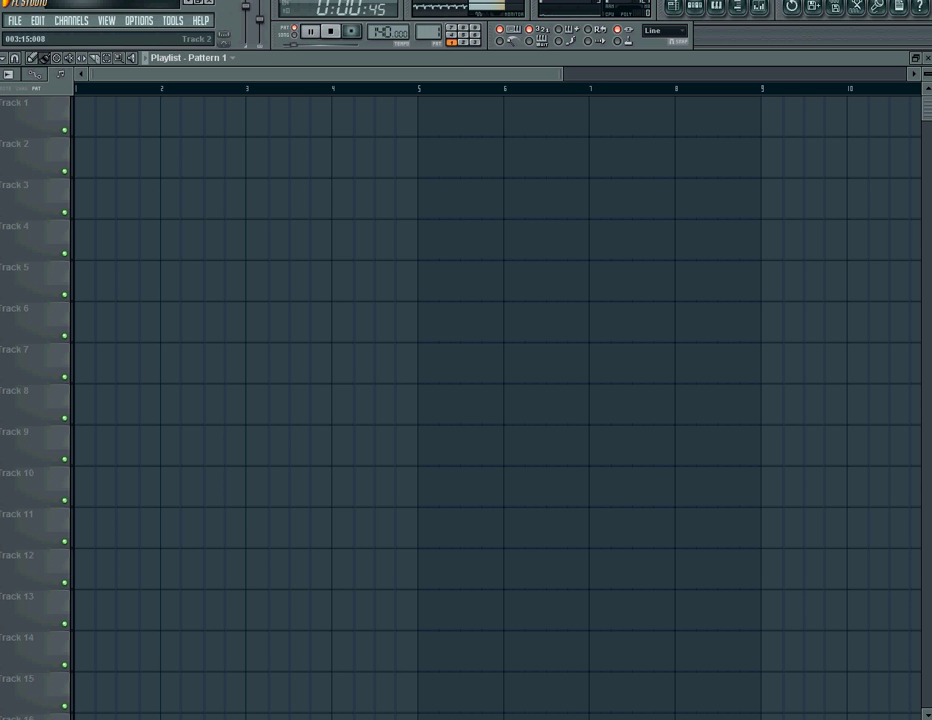
{"action": "left_click_drag", "start_coordinate": [300, 150], "coordinate": [109, 112]}
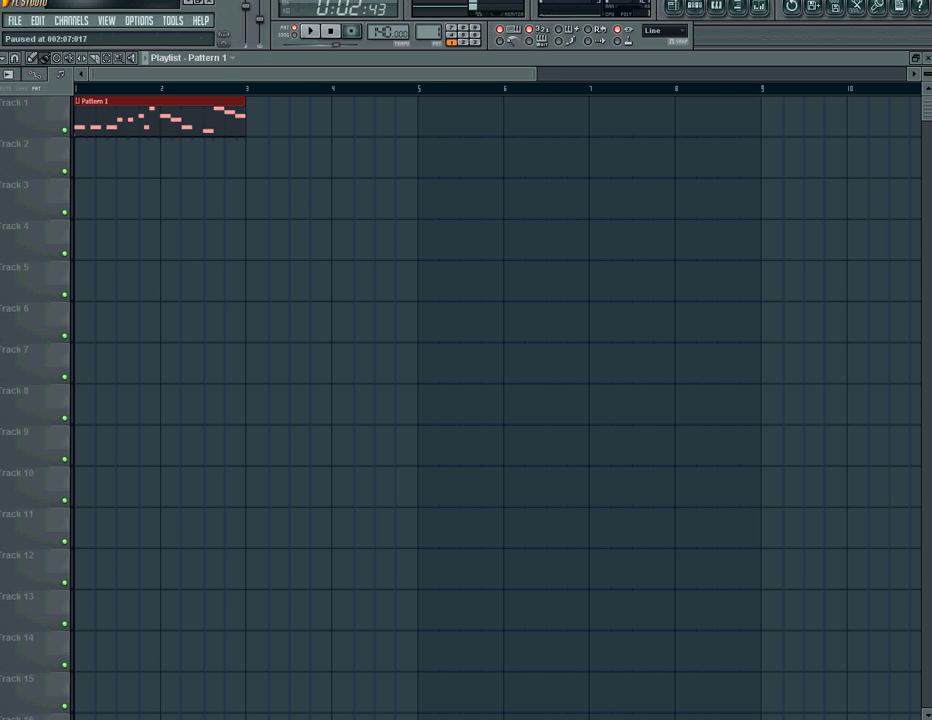
Browse the sample packs to the Legacy Dance folder and preview DNC_Kick_2
{"action": "key", "text": "F8"}
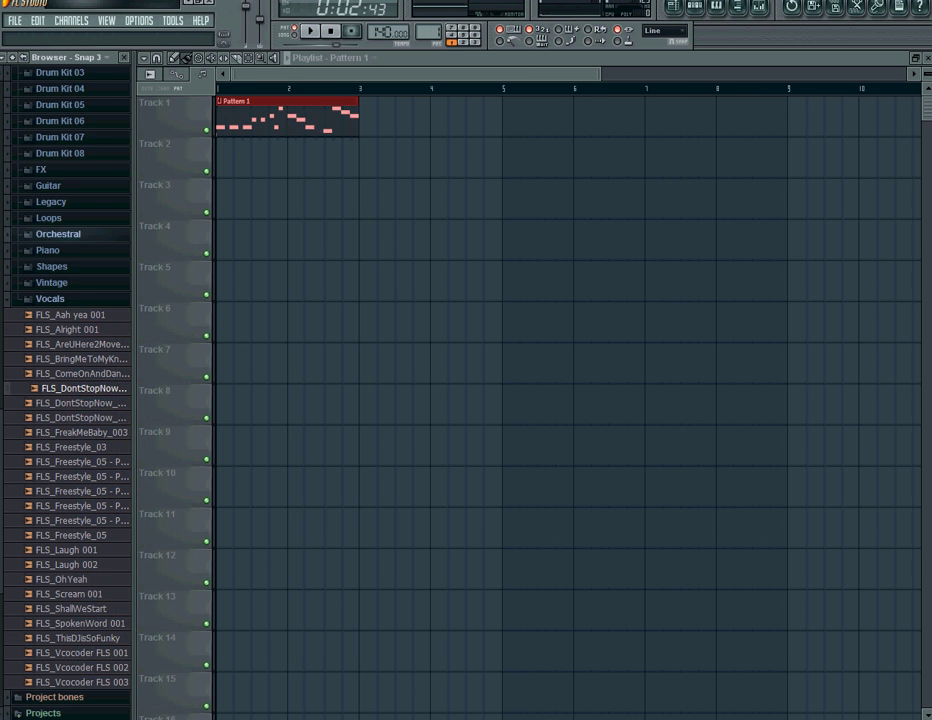
{"action": "scroll", "coordinate": [48, 300], "scroll_direction": "up", "scroll_amount": 10}
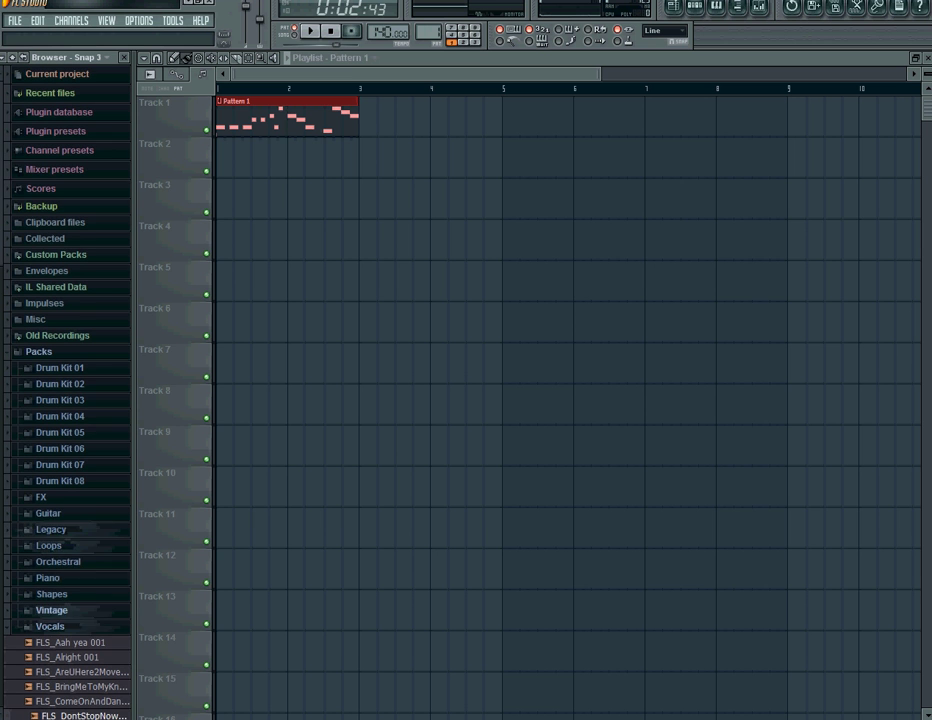
{"action": "left_click", "coordinate": [38, 352]}
{"action": "left_click", "coordinate": [38, 352]}
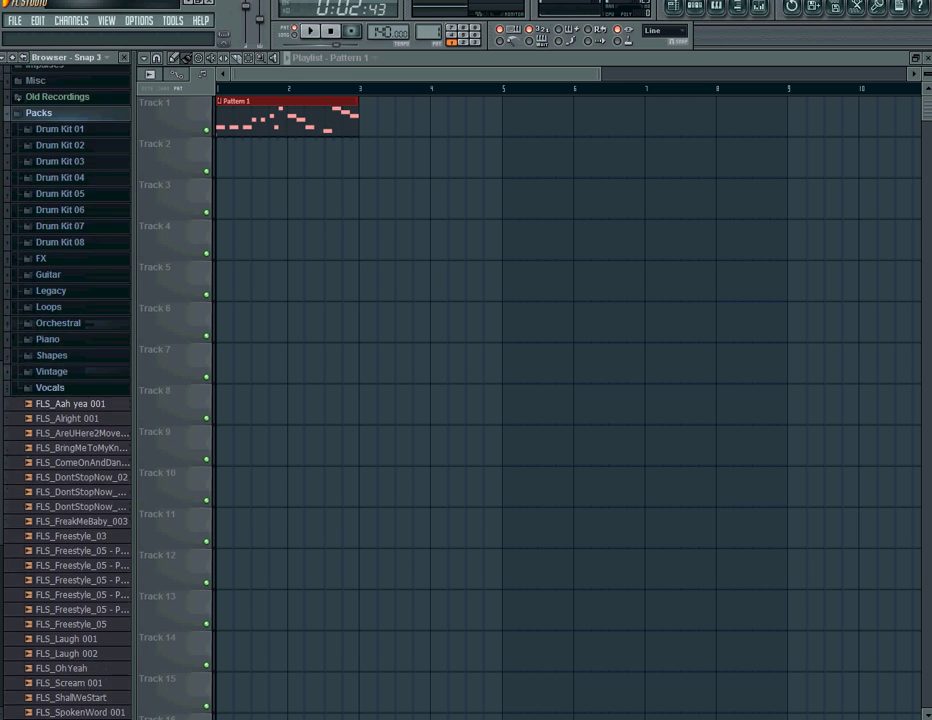
{"action": "left_click", "coordinate": [40, 347]}
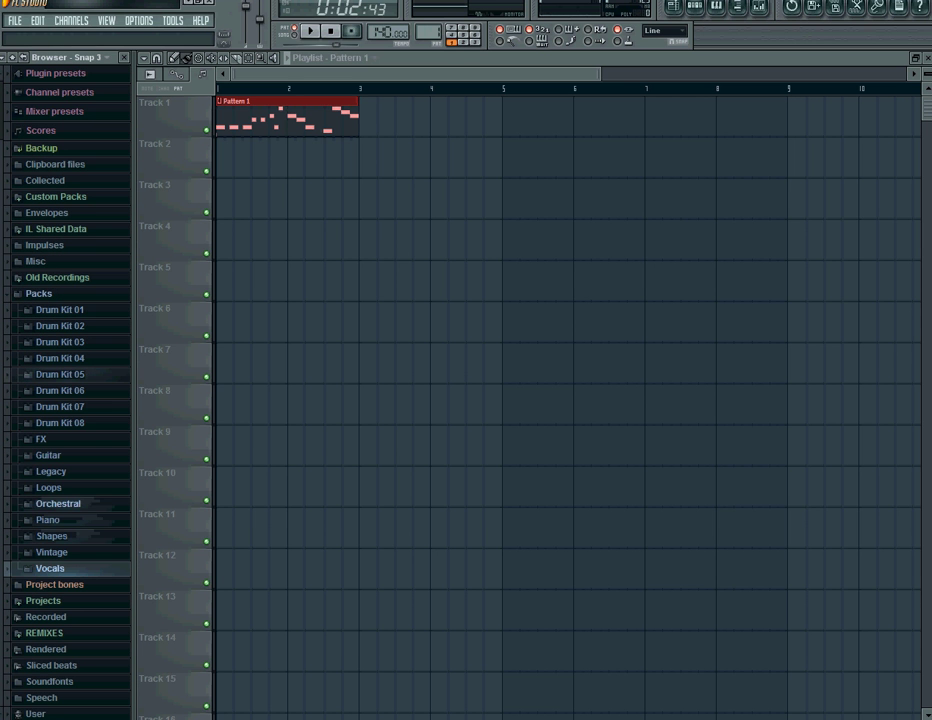
{"action": "left_click", "coordinate": [51, 471]}
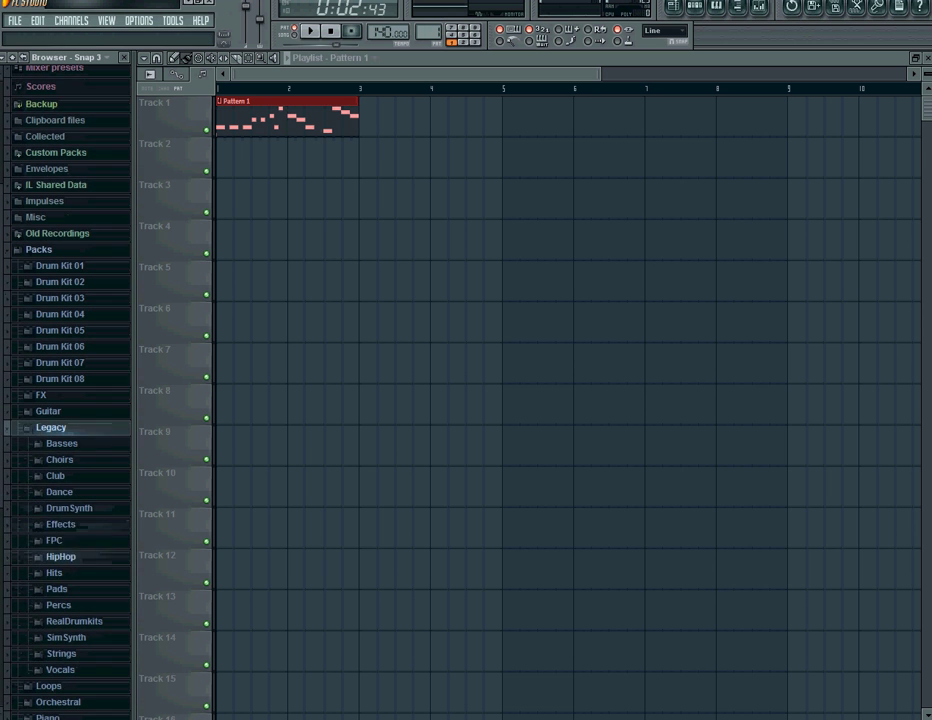
{"action": "left_click", "coordinate": [59, 489]}
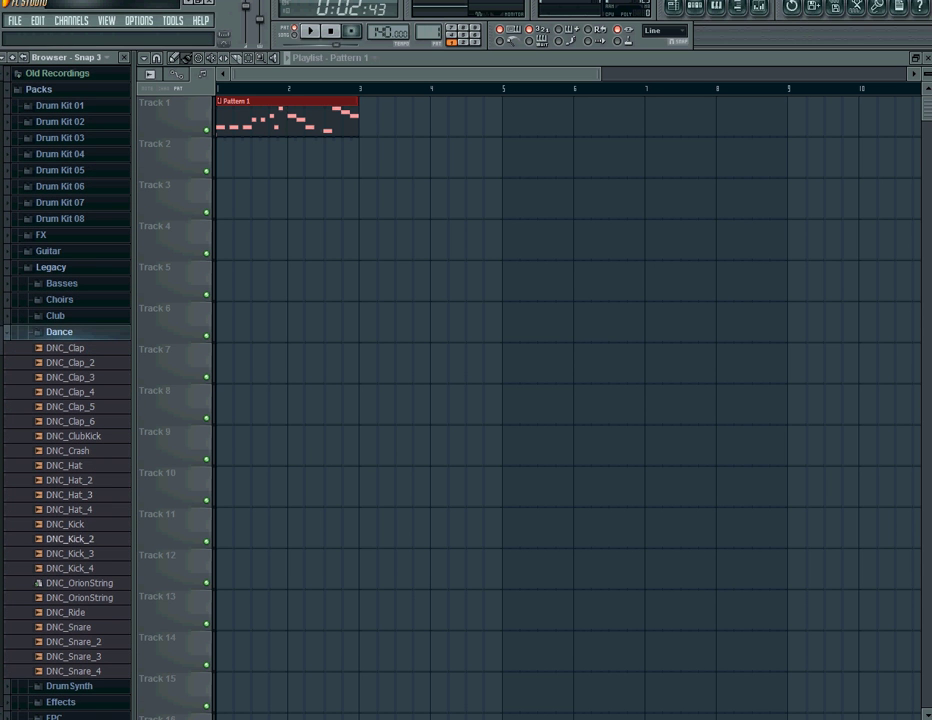
{"action": "left_click", "coordinate": [68, 538]}
Switch to Pattern 2 and add DNC_Kick_2 and DNC_Clap_2 as channels in the step sequencer, collapsing the Packs folder
{"action": "key", "text": "F6"}
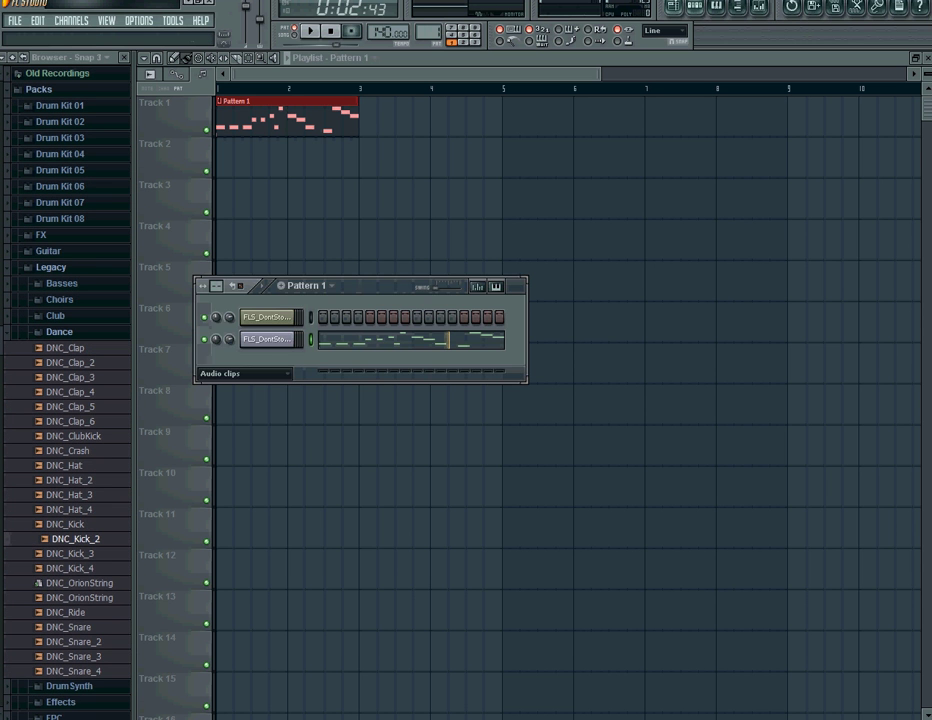
{"action": "left_click", "coordinate": [463, 42]}
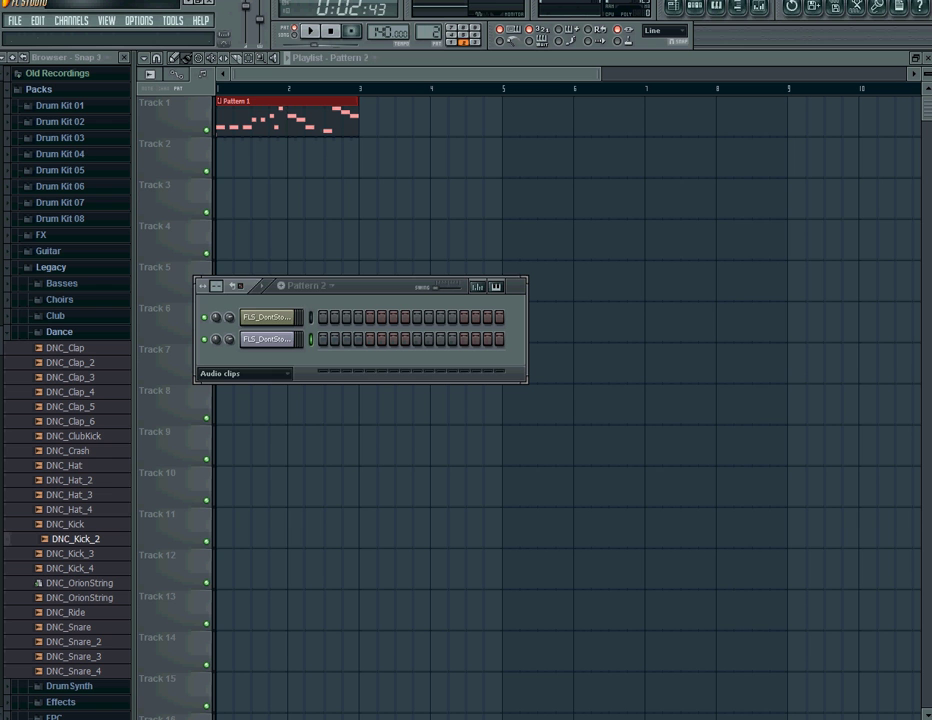
{"action": "left_click_drag", "start_coordinate": [75, 538], "coordinate": [260, 365]}
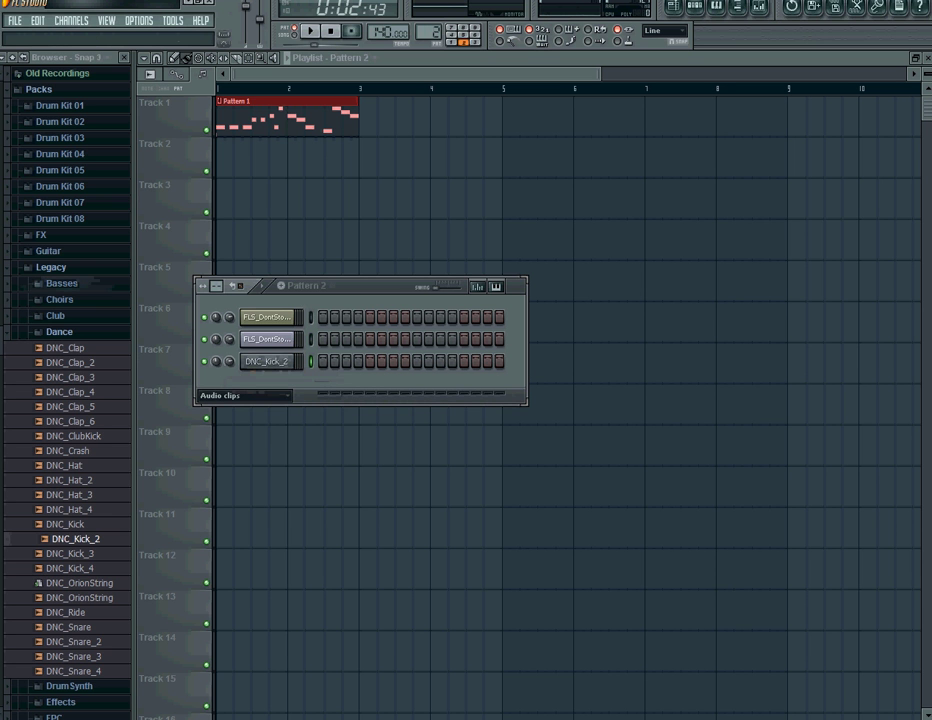
{"action": "left_click", "coordinate": [75, 362]}
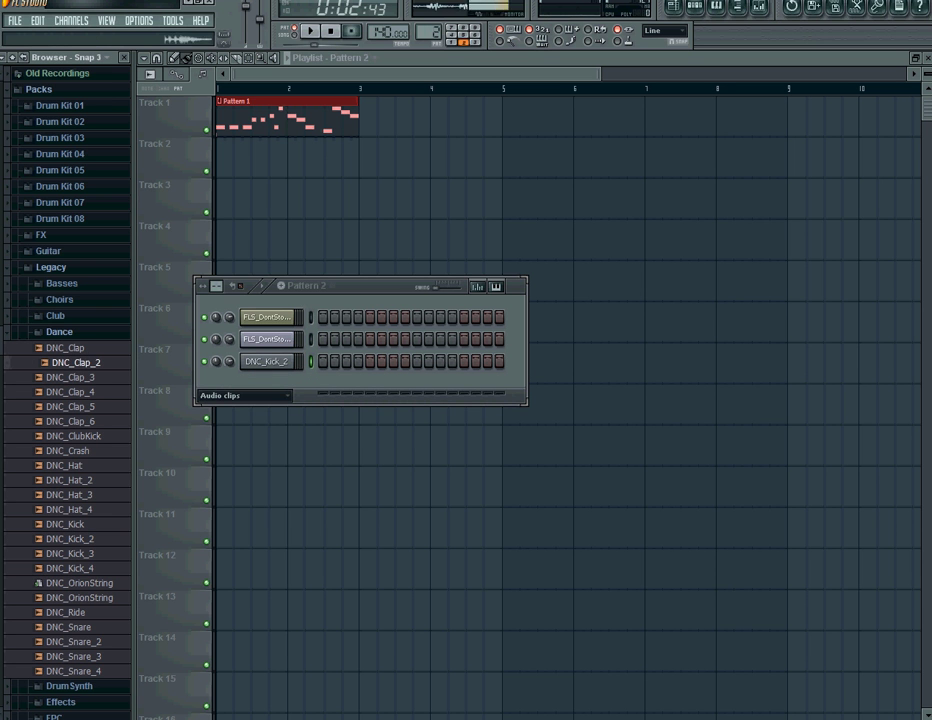
{"action": "left_click_drag", "start_coordinate": [75, 362], "coordinate": [265, 395]}
{"action": "left_click", "coordinate": [38, 89]}
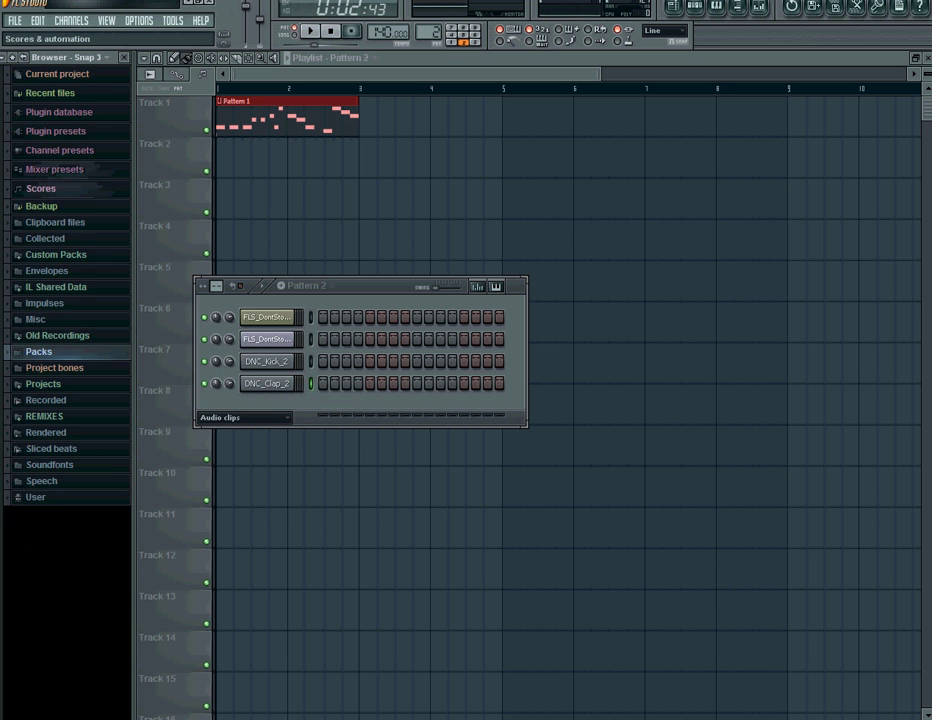
Add a Nexus channel and toggle its Smart disable option
{"action": "left_click", "coordinate": [71, 20]}
{"action": "mouse_move", "coordinate": [78, 35]}
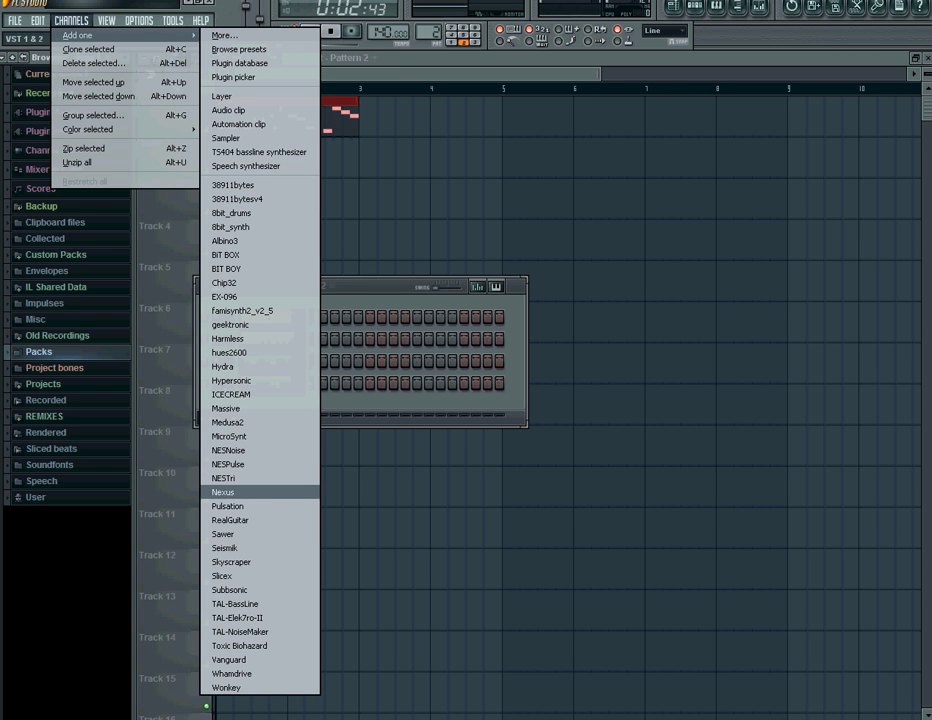
{"action": "left_click", "coordinate": [240, 492]}
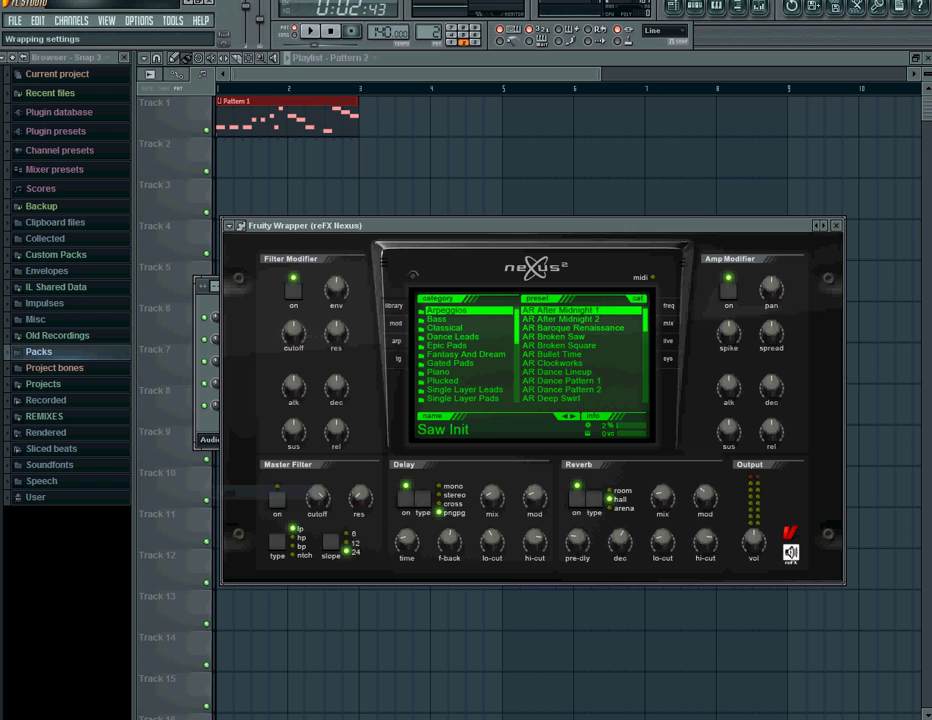
{"action": "left_click", "coordinate": [229, 225]}
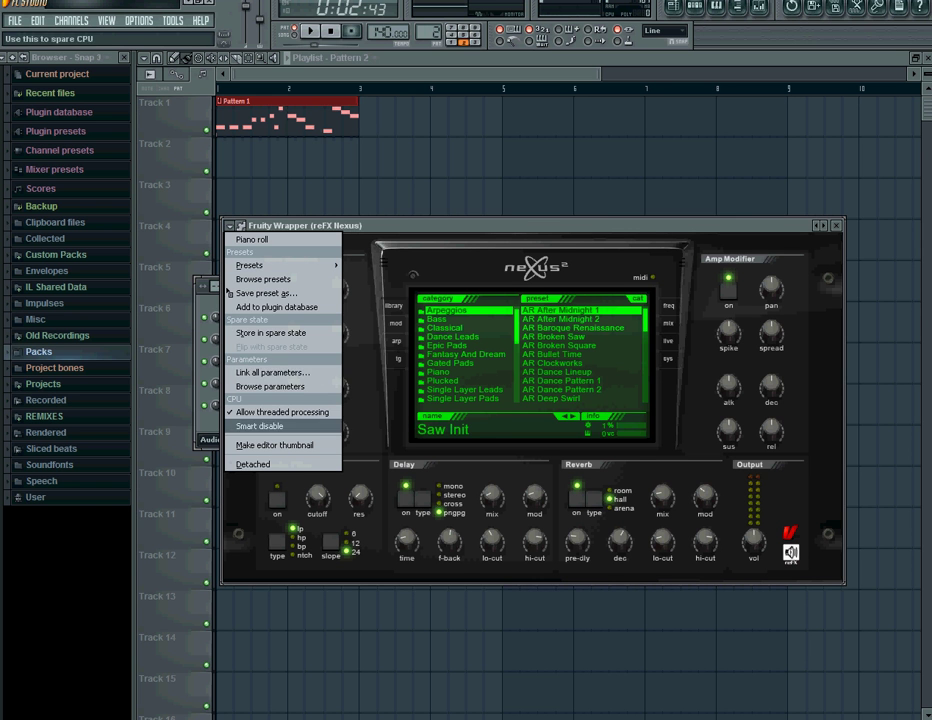
{"action": "left_click", "coordinate": [259, 426]}
Load the DL Hihat Line Closed 3 preset from the XP Drums Loops category in the Nexus library
{"action": "left_click", "coordinate": [668, 358]}
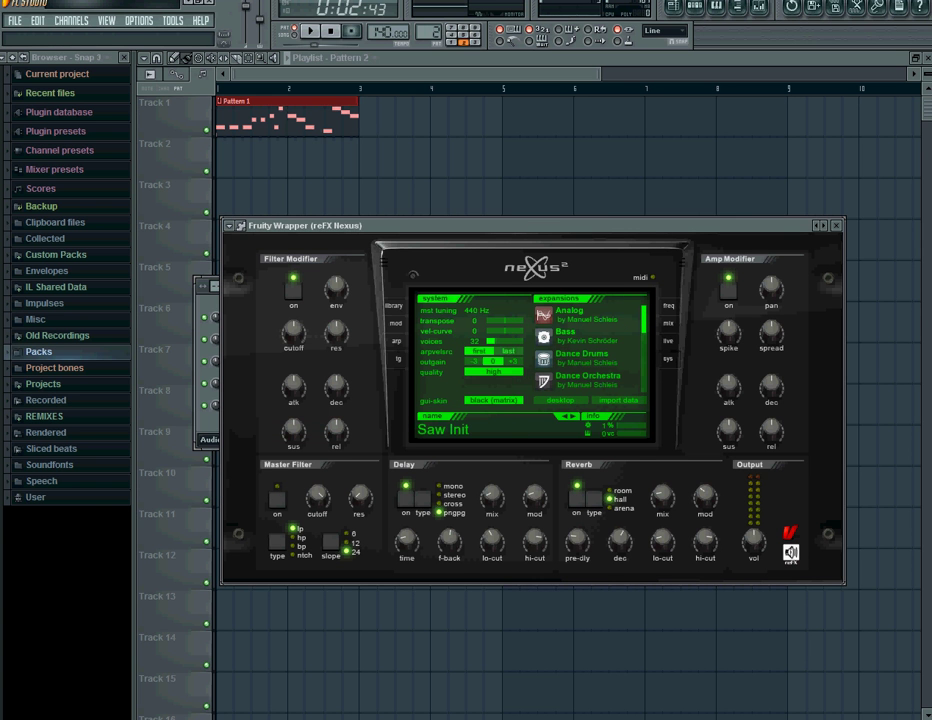
{"action": "left_click", "coordinate": [394, 306]}
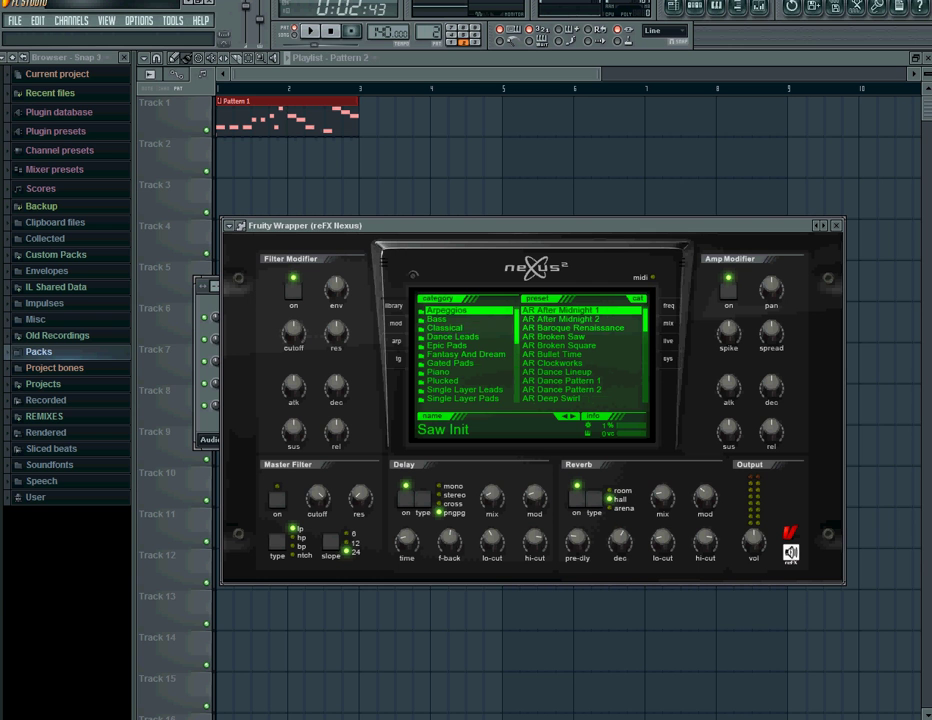
{"action": "scroll", "coordinate": [465, 354], "scroll_direction": "down", "scroll_amount": 5}
{"action": "left_click", "coordinate": [465, 337]}
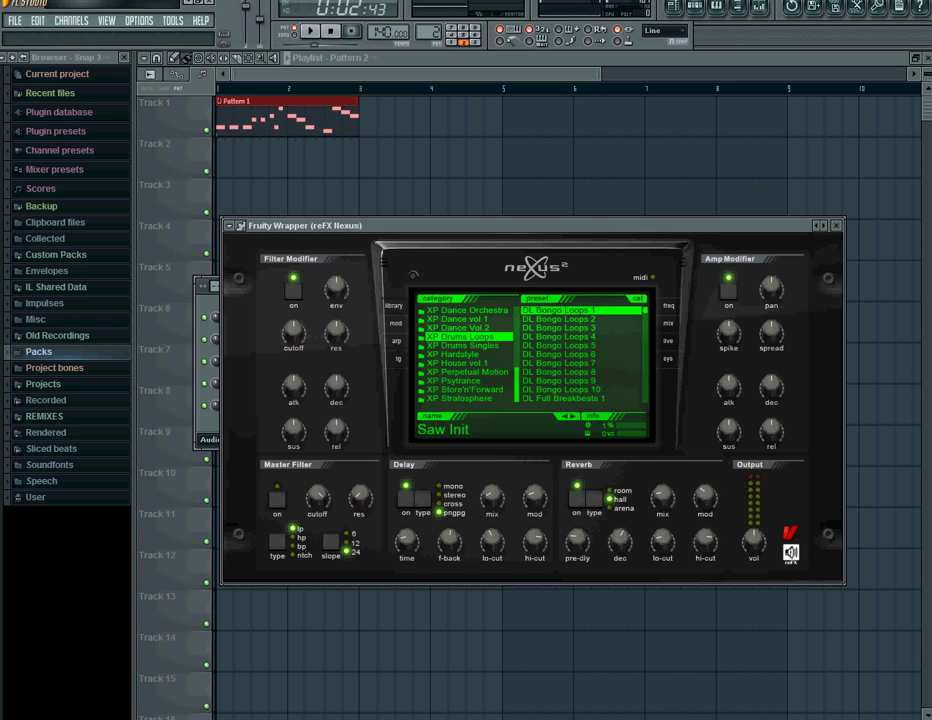
{"action": "left_click_drag", "start_coordinate": [645, 310], "coordinate": [645, 366]}
{"action": "left_click", "coordinate": [554, 389]}
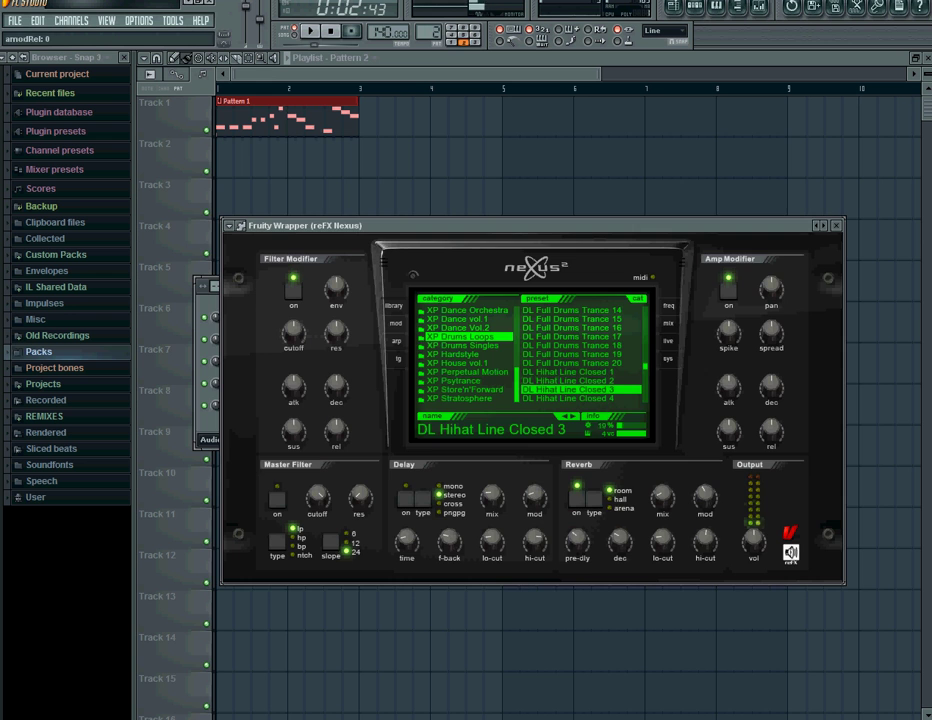
Close the Nexus window and place three consecutive one-bar C5 notes in the reFX Nexus piano roll from bar 1
{"action": "left_click", "coordinate": [836, 225]}
{"action": "right_click", "coordinate": [268, 405]}
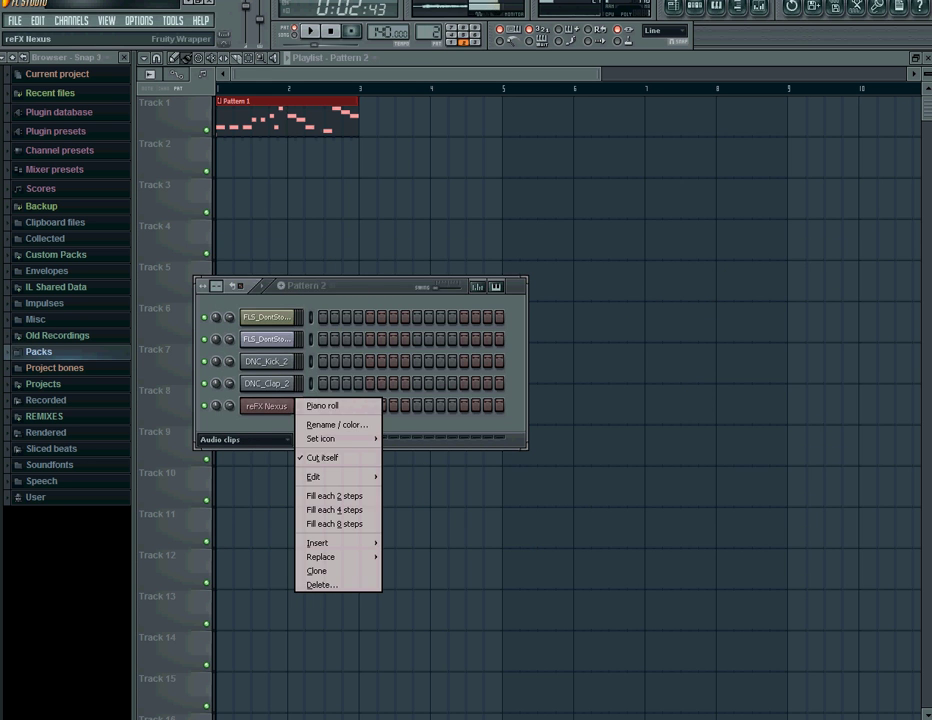
{"action": "left_click", "coordinate": [322, 406]}
{"action": "mouse_move", "coordinate": [205, 379]}
{"action": "left_mouse_down"}
{"action": "mouse_move", "coordinate": [470, 379]}
{"action": "mouse_move", "coordinate": [453, 379]}
{"action": "mouse_move", "coordinate": [461, 379]}
{"action": "left_mouse_up"}
{"action": "left_click", "coordinate": [478, 379]}
{"action": "left_click", "coordinate": [728, 379]}
{"action": "left_click", "coordinate": [744, 379]}
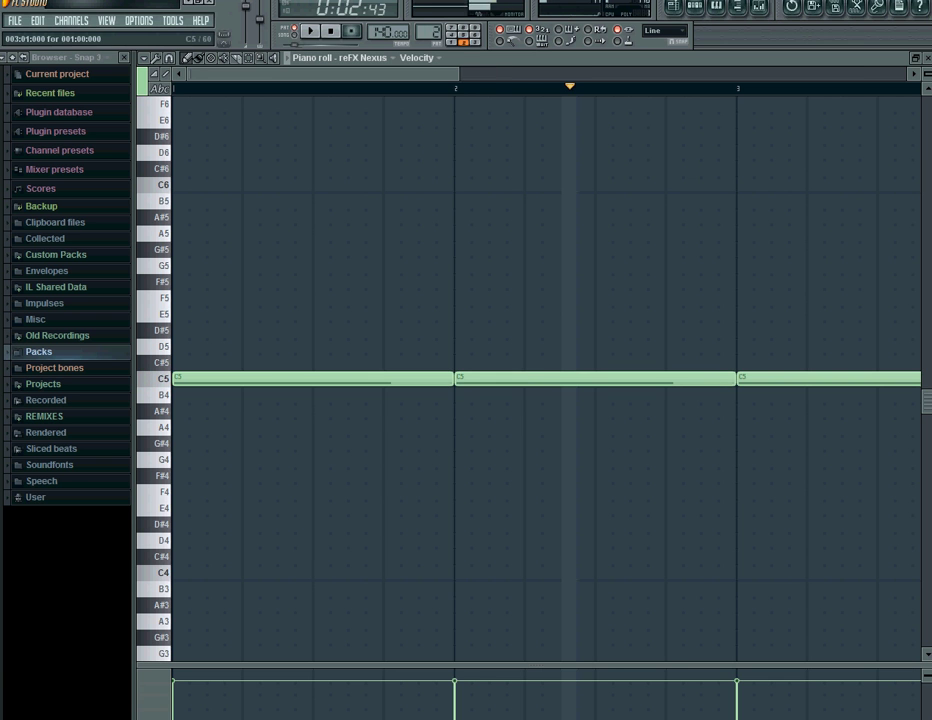
{"action": "scroll", "coordinate": [566, 379], "scroll_direction": "down", "scroll_amount": 2}
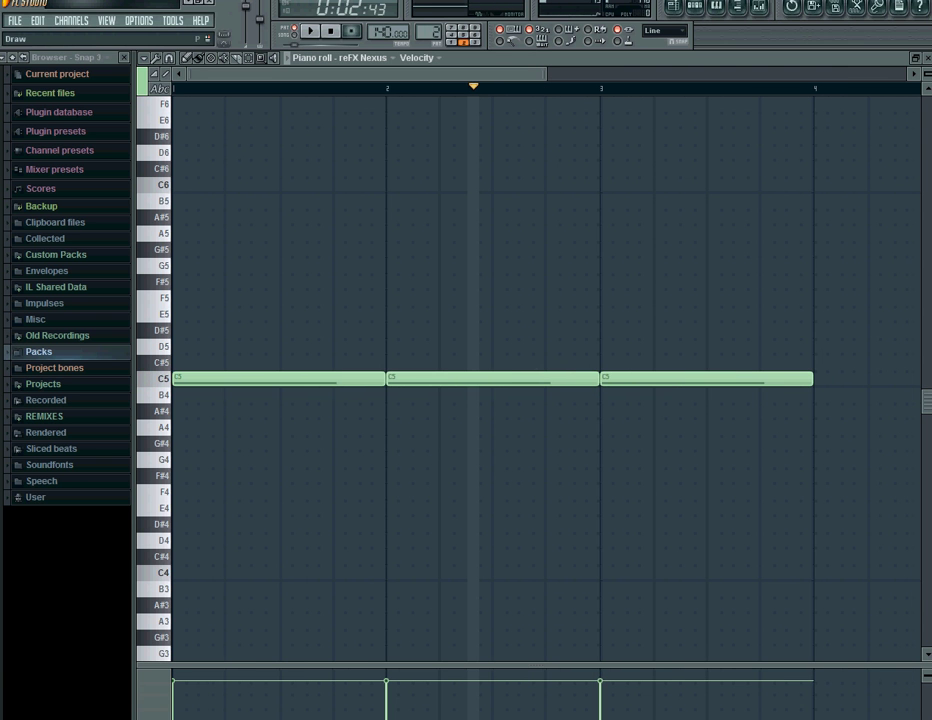
Add a fourth one-bar C5 note at bar 4 of the Nexus piano roll and close the piano roll
{"action": "left_click", "coordinate": [820, 363]}
{"action": "left_click_drag", "start_coordinate": [820, 363], "coordinate": [820, 379]}
{"action": "left_click", "coordinate": [928, 58]}
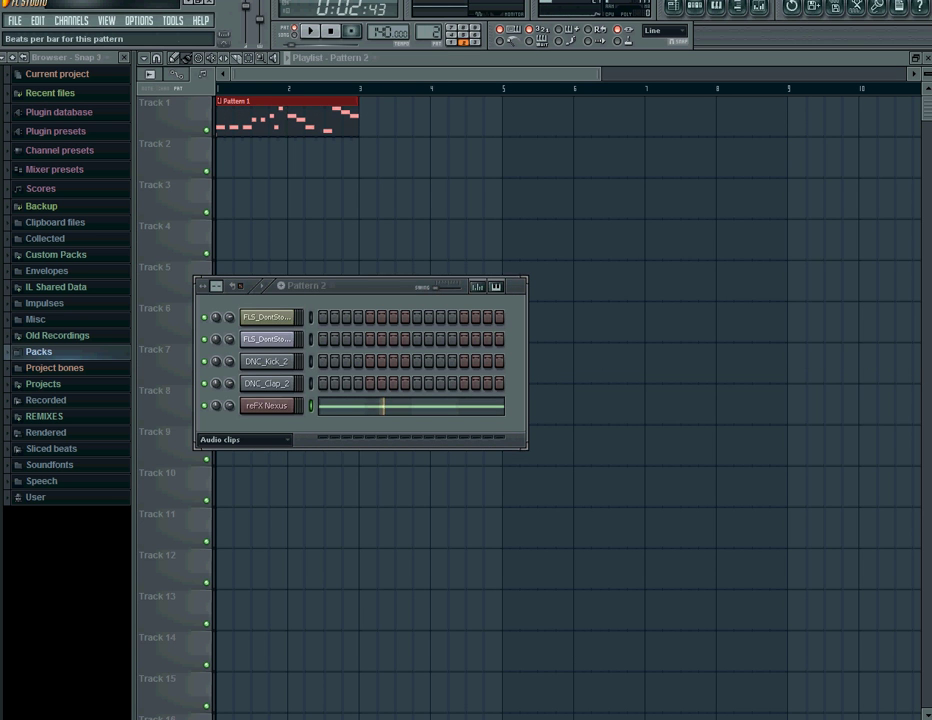
Extend Pattern 2 to 64 steps with DNC_Kick_2 on steps 1, 21, 33 and 53 and DNC_Clap_2 on steps 9, 25, 41 and 57
{"action": "left_click_drag", "start_coordinate": [217, 286], "coordinate": [217, 244]}
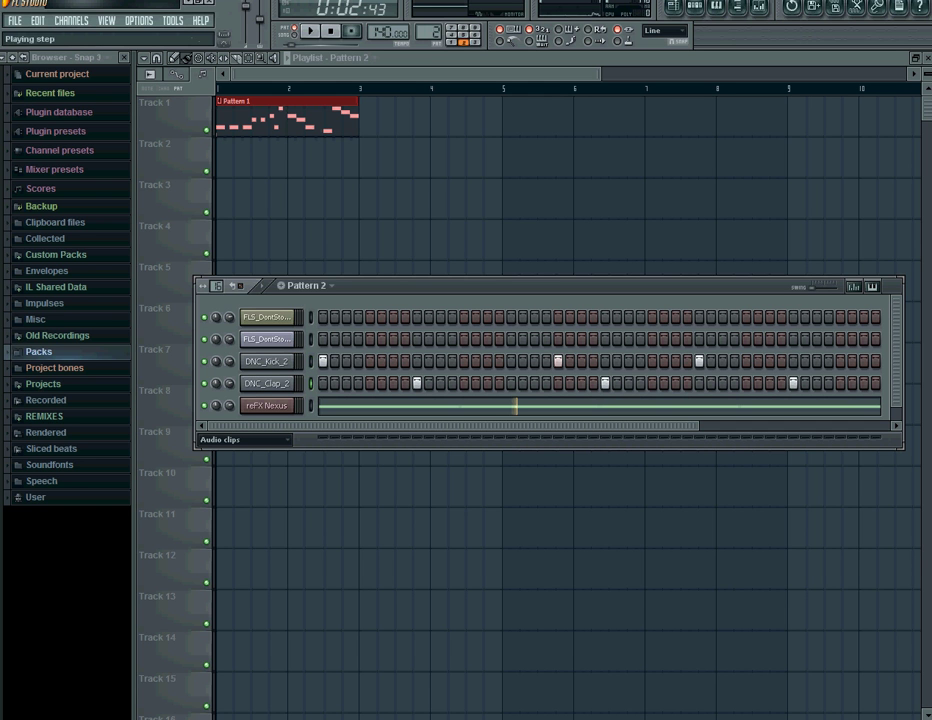
{"action": "left_click_drag", "start_coordinate": [565, 426], "coordinate": [760, 426]}
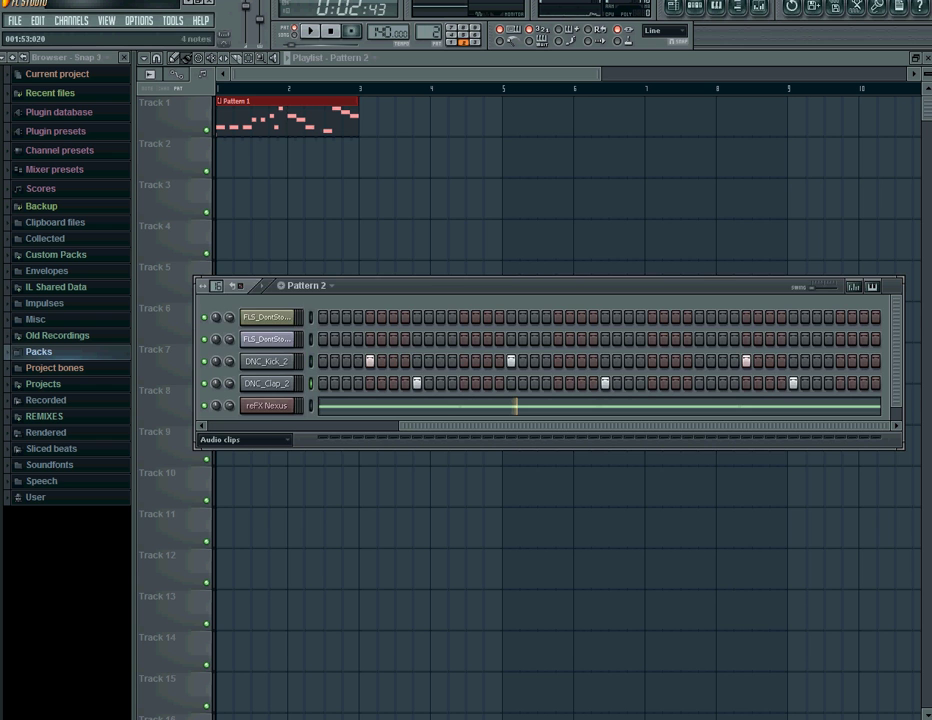
Place Pattern 2 on Track 2 from bar 1 and repeat Pattern 1 on Track 1 from bar 3 in the playlist
{"action": "left_click", "coordinate": [374, 198]}
{"action": "left_click_drag", "start_coordinate": [374, 198], "coordinate": [222, 157]}
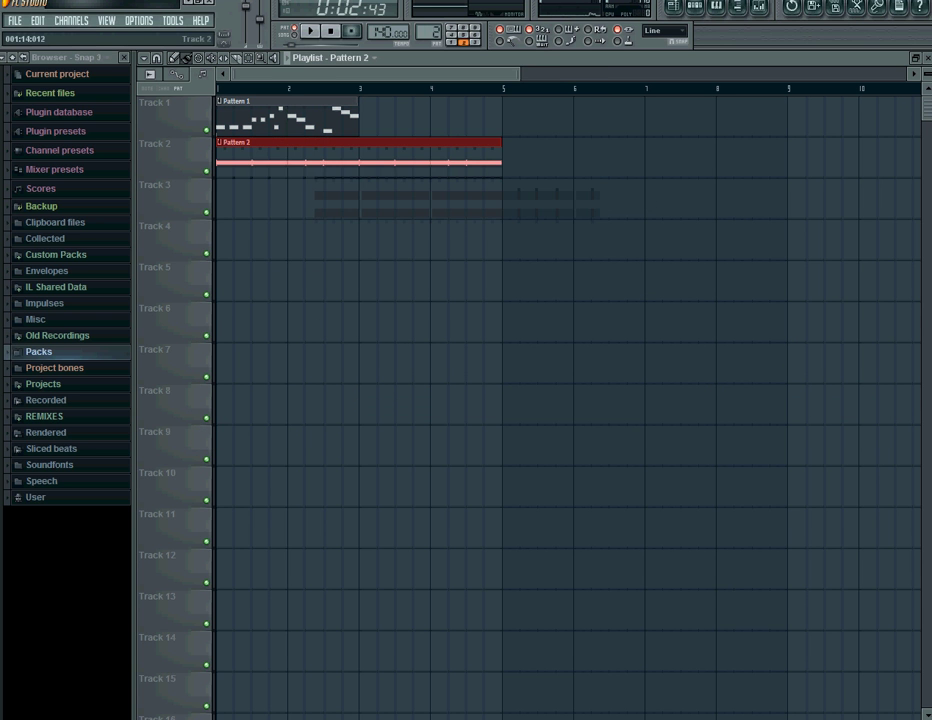
{"action": "left_click", "coordinate": [240, 117]}
{"action": "left_click_drag", "start_coordinate": [402, 117], "coordinate": [364, 118]}
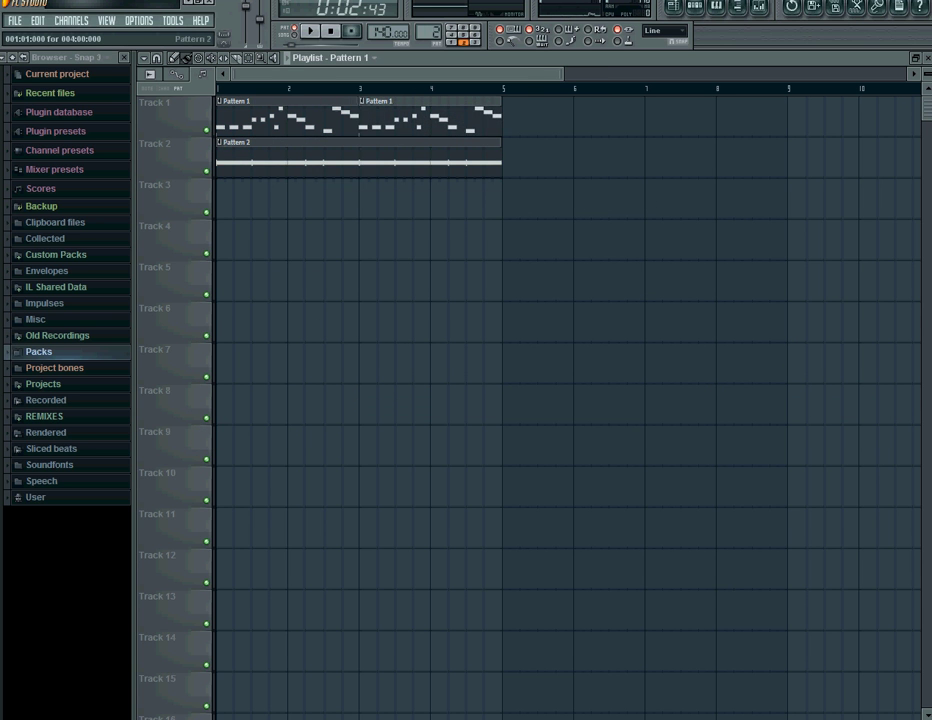
Play the playlist arrangement and hide the browser
{"action": "key", "text": "space"}
{"action": "key", "text": "alt+F8"}
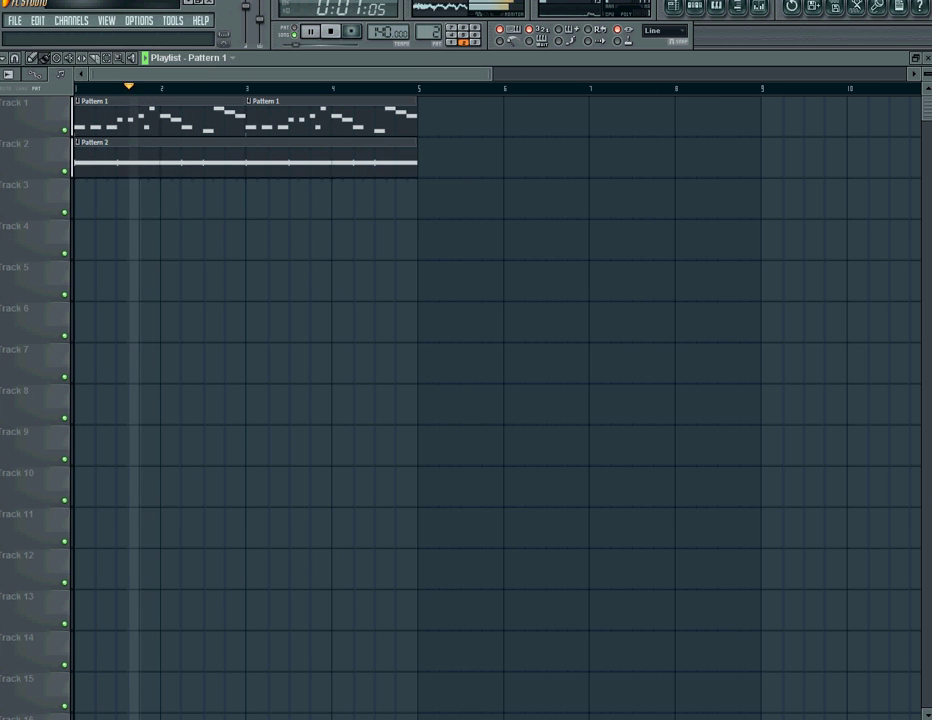